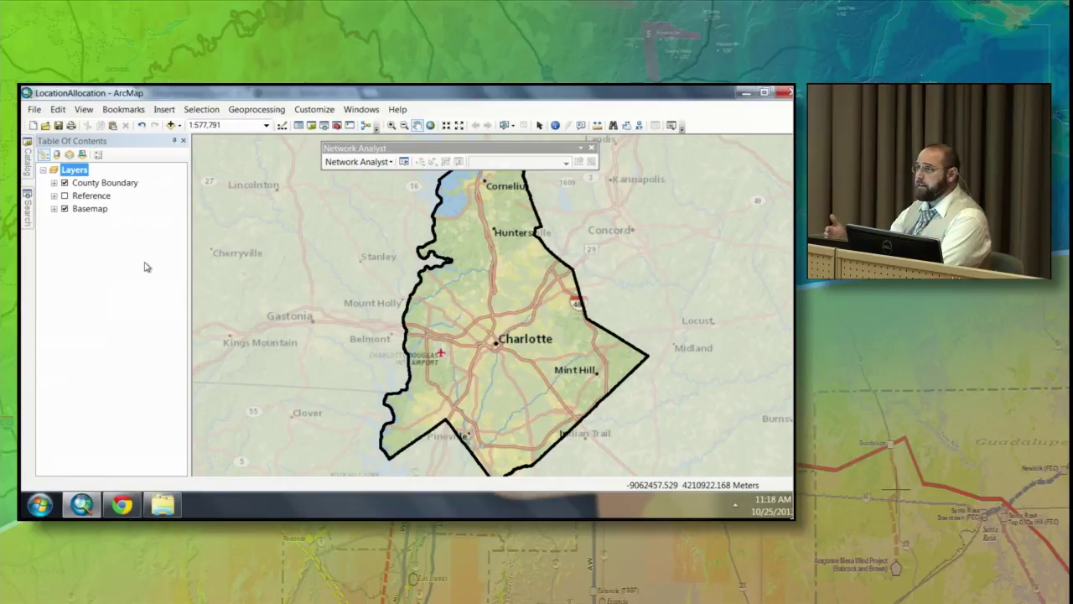
Drag Health Clinics.lyr and Population.lyr onto the map, ordering Health Clinics above Population
click(26, 171)
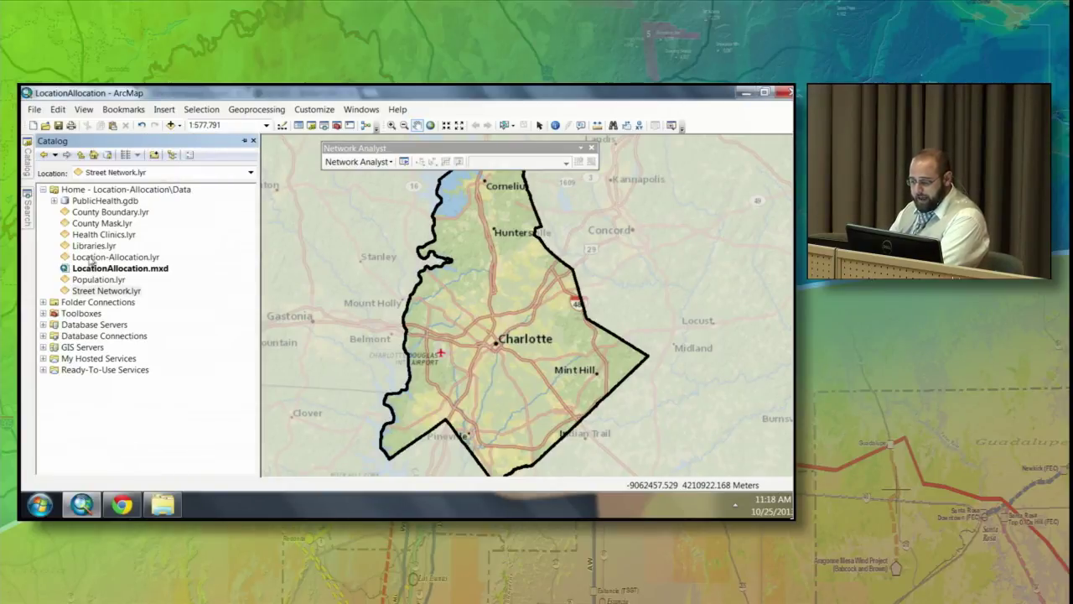
drag(94, 235, 409, 290)
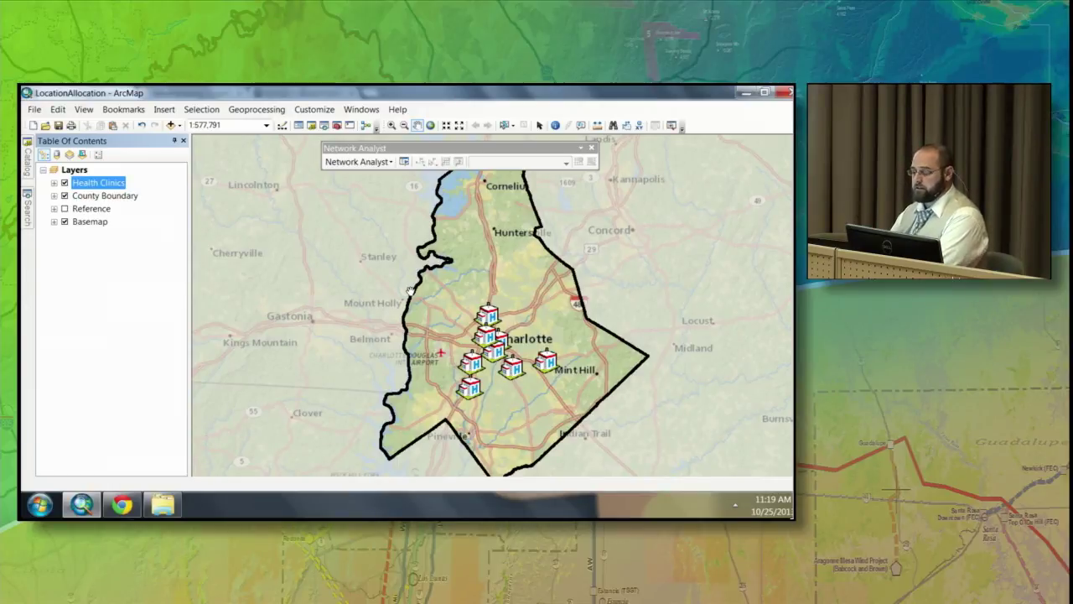
click(28, 165)
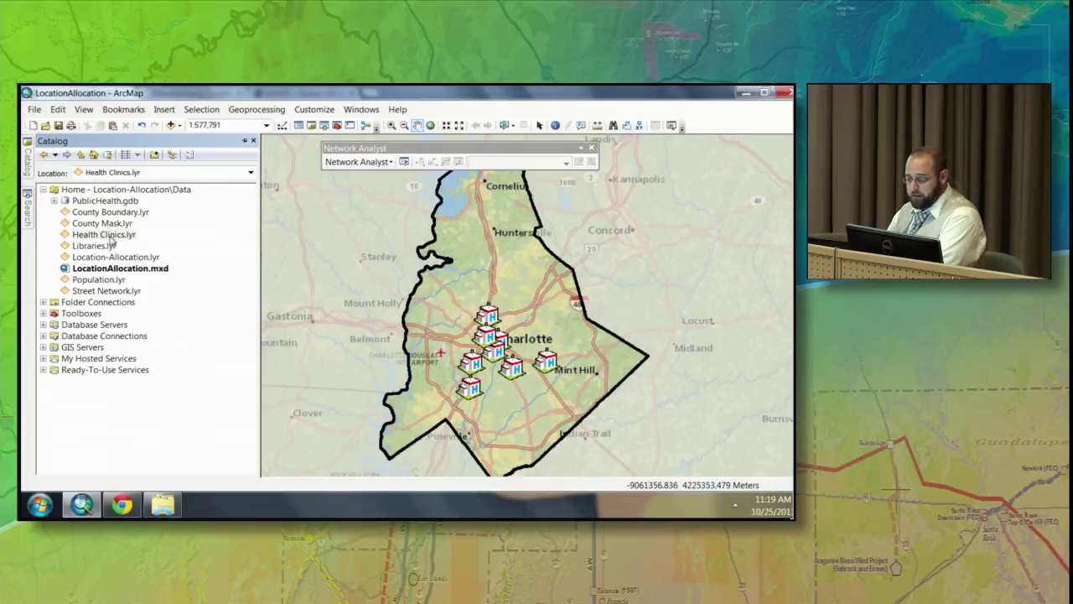
drag(98, 279, 330, 308)
drag(100, 198, 117, 181)
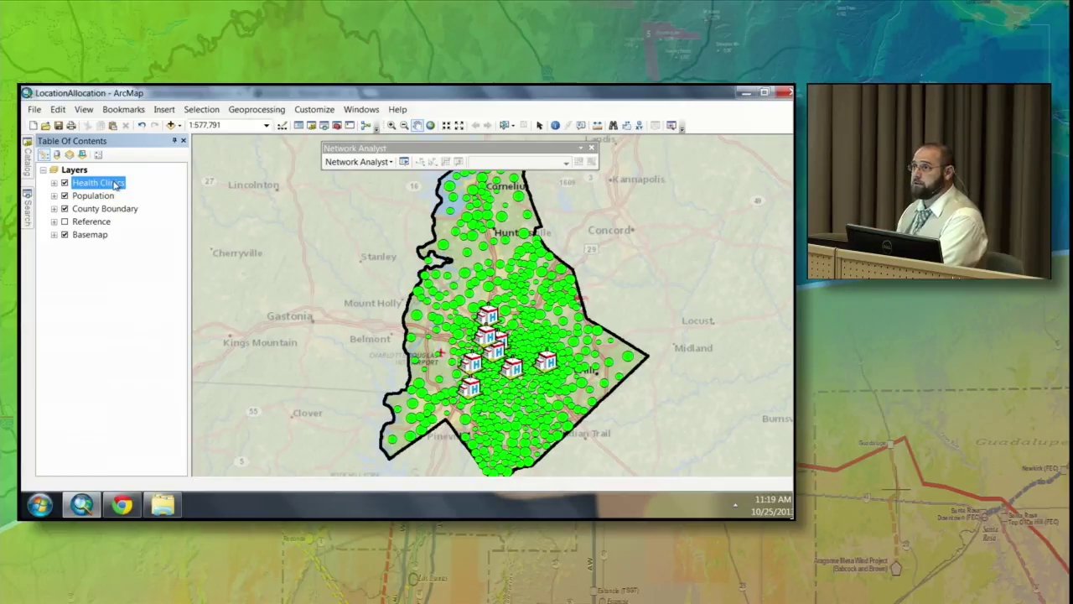
Add Street Network.lyr from the Catalog and switch the Streets layer off
click(29, 167)
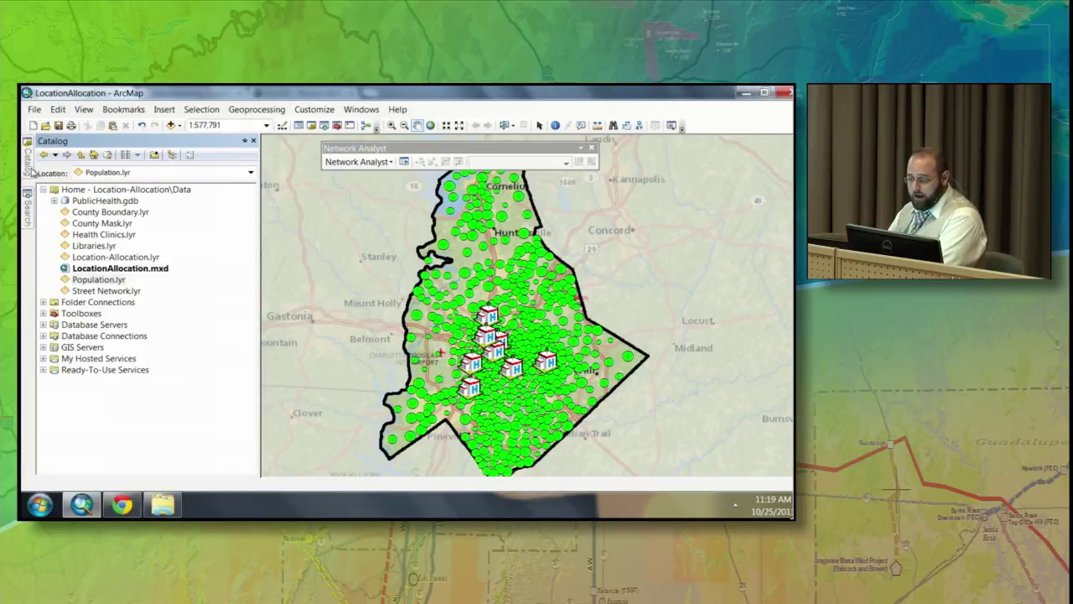
drag(103, 293, 331, 306)
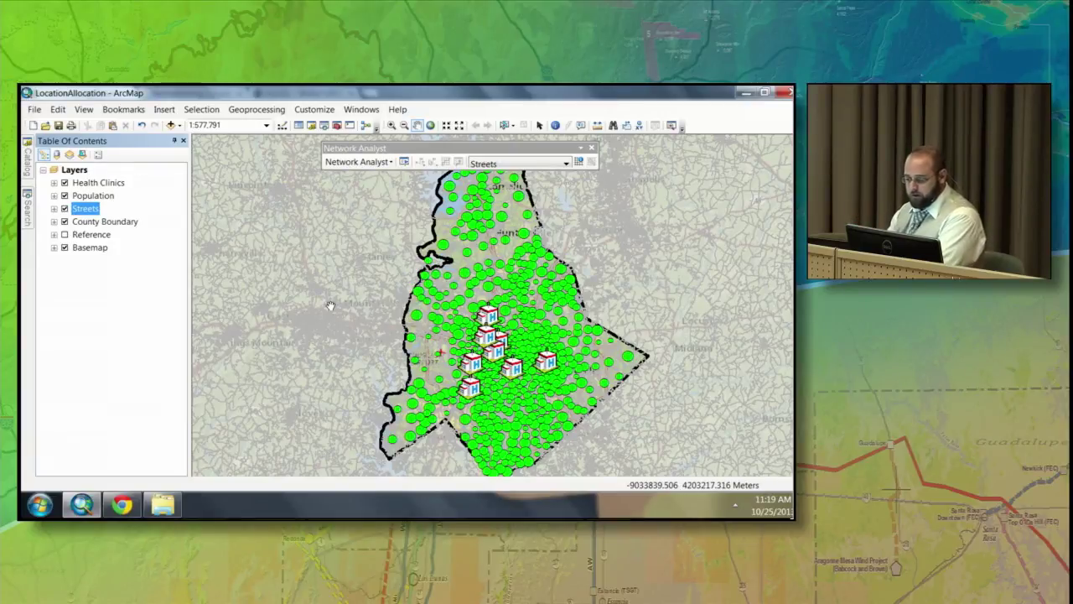
click(64, 209)
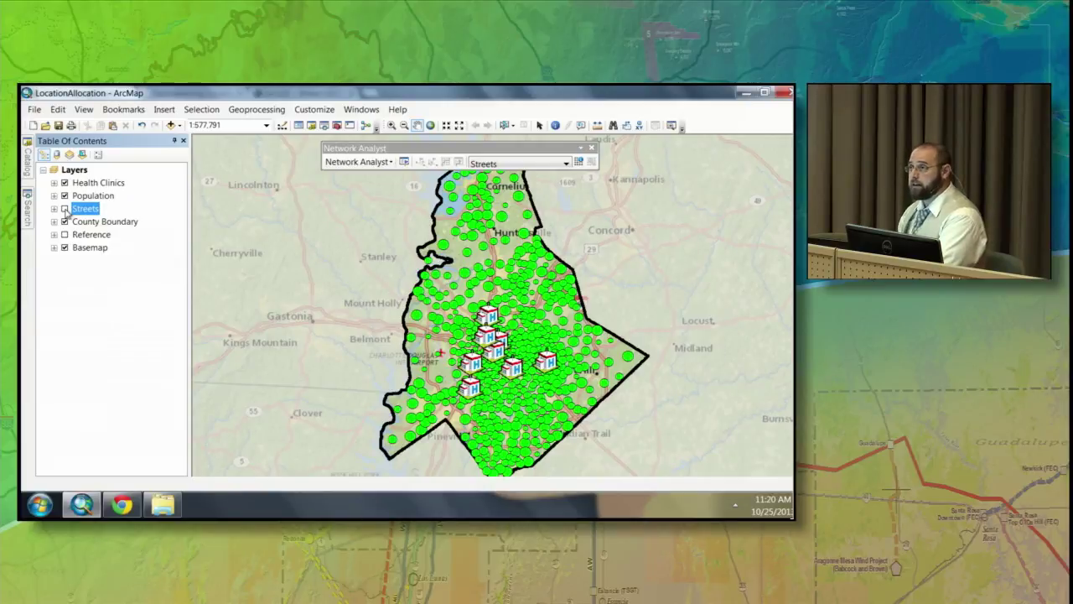
Create a New Location-Allocation analysis from the Network Analyst toolbar and window
click(404, 163)
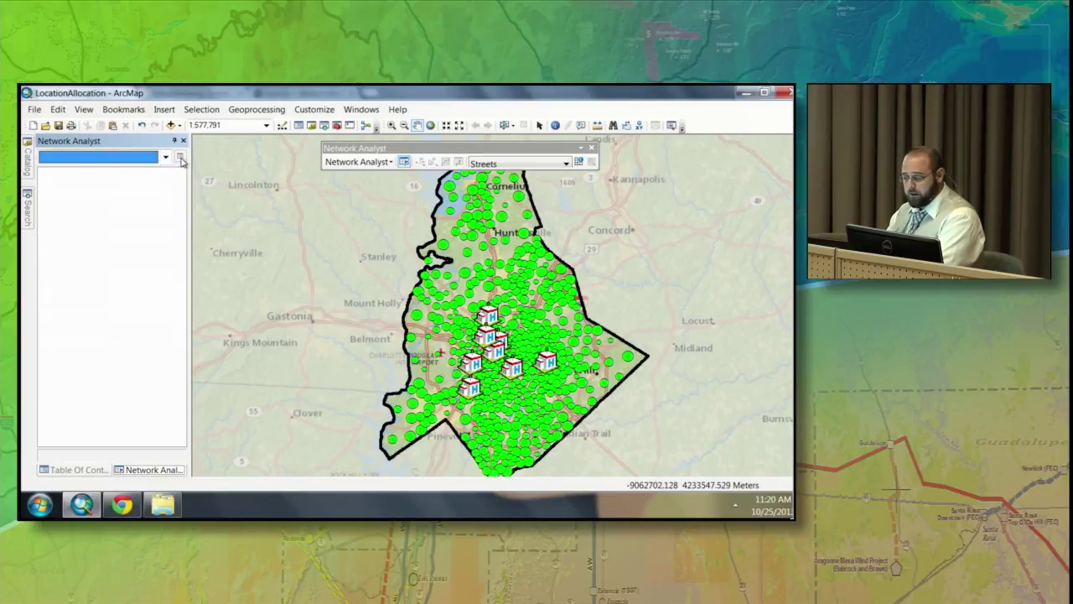
click(79, 472)
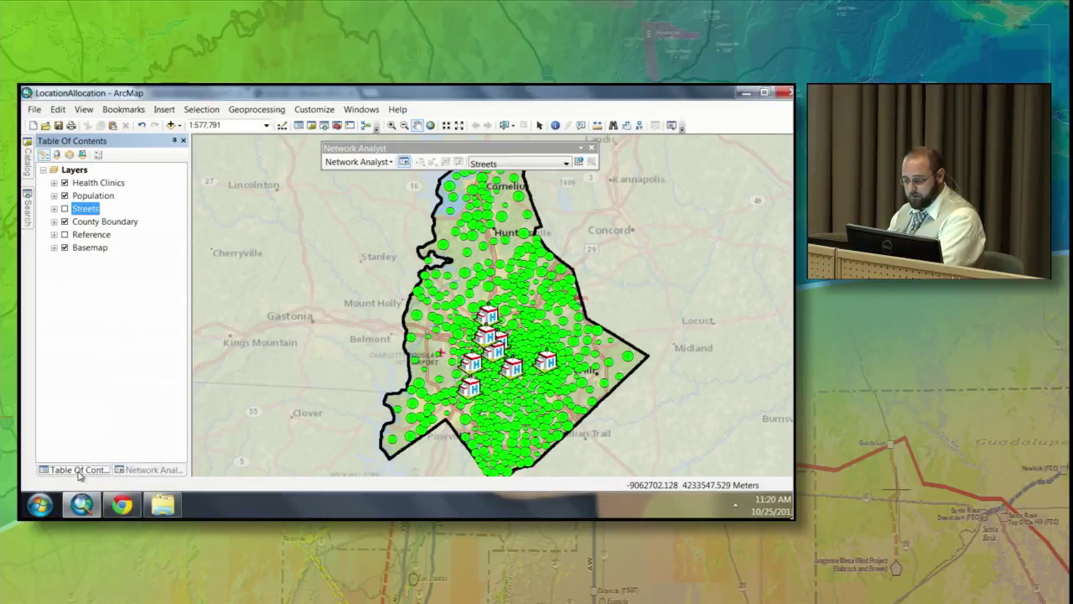
click(138, 469)
click(389, 162)
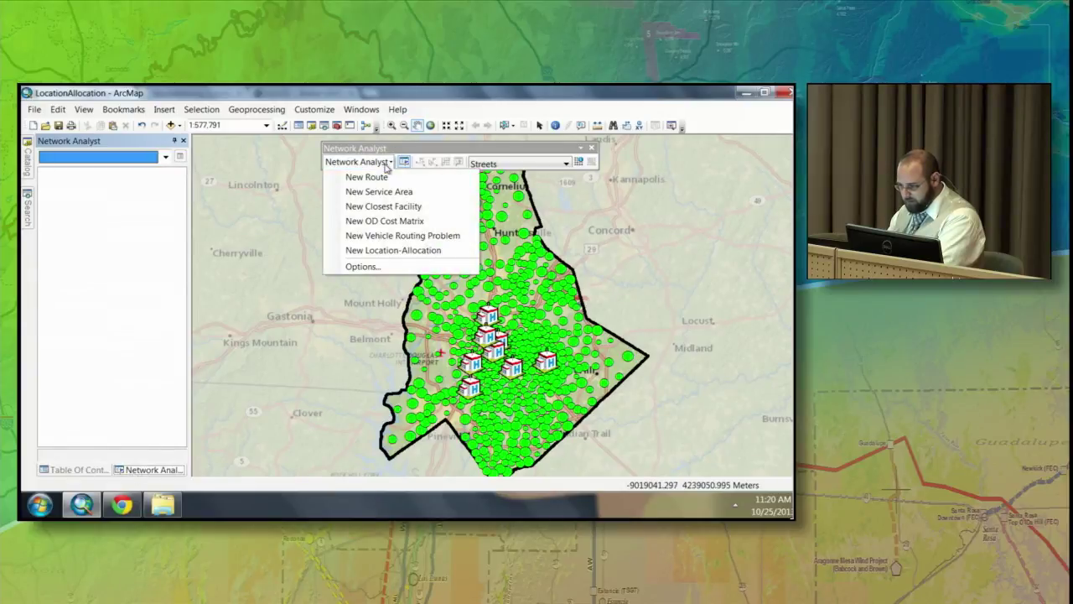
click(445, 250)
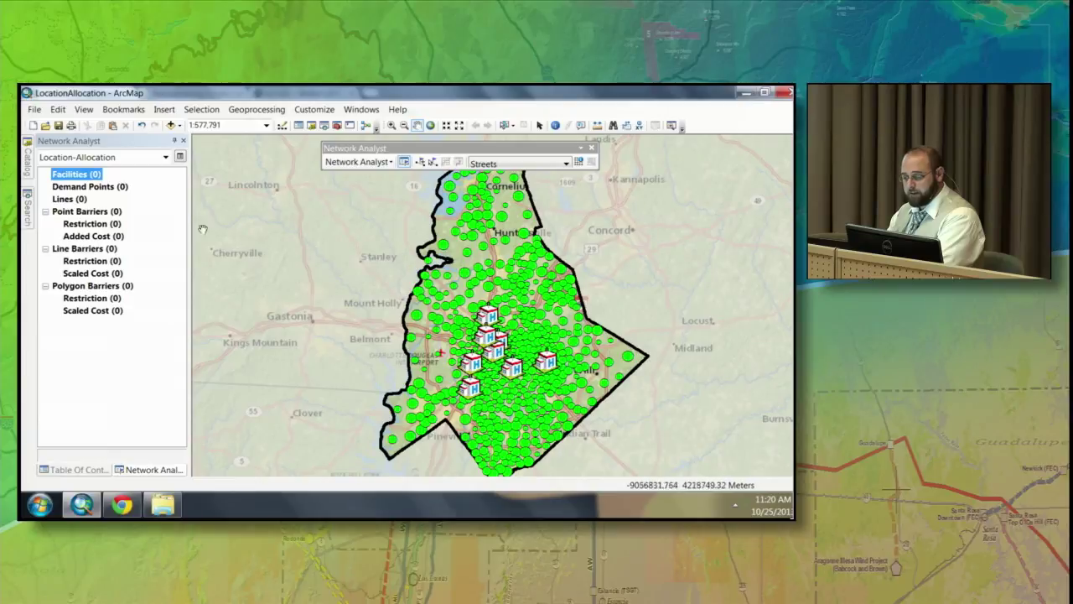
click(87, 174)
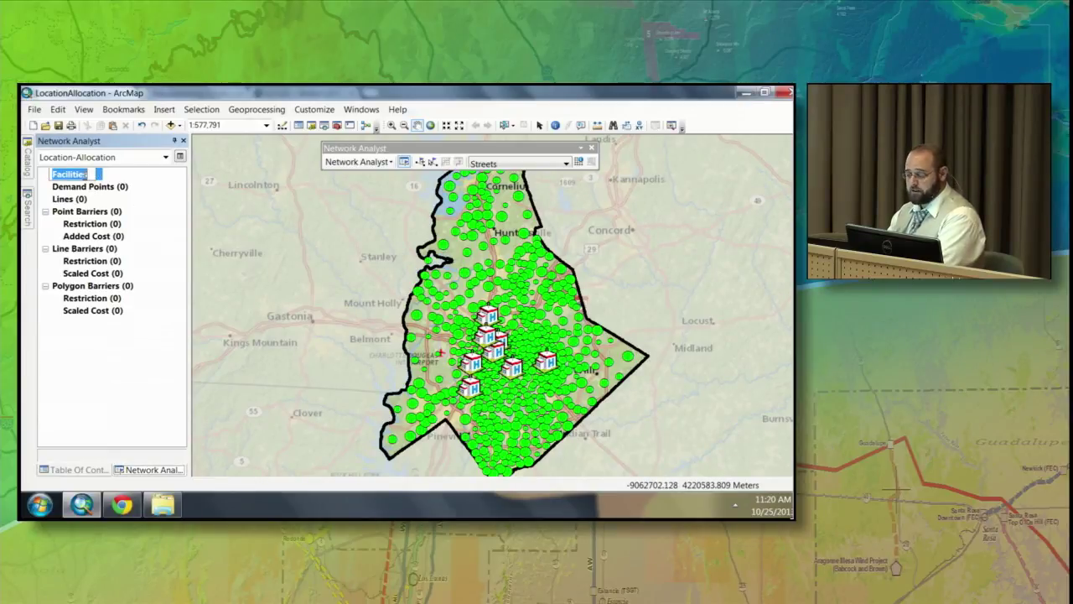
key(Escape)
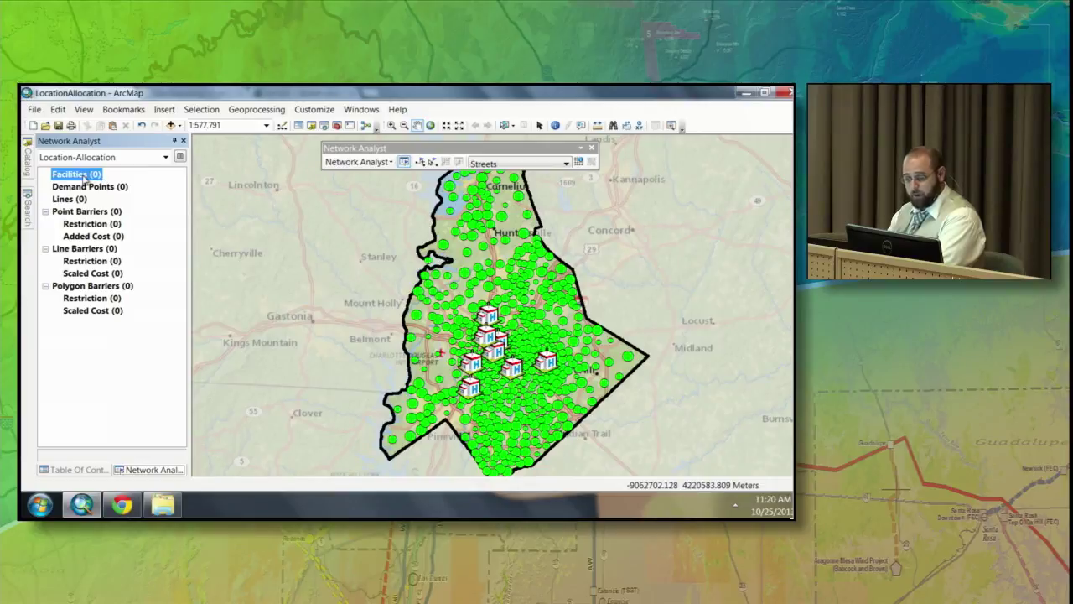
Load the 8 Health Clinics into Facilities with FacilityType Required
right_click(84, 178)
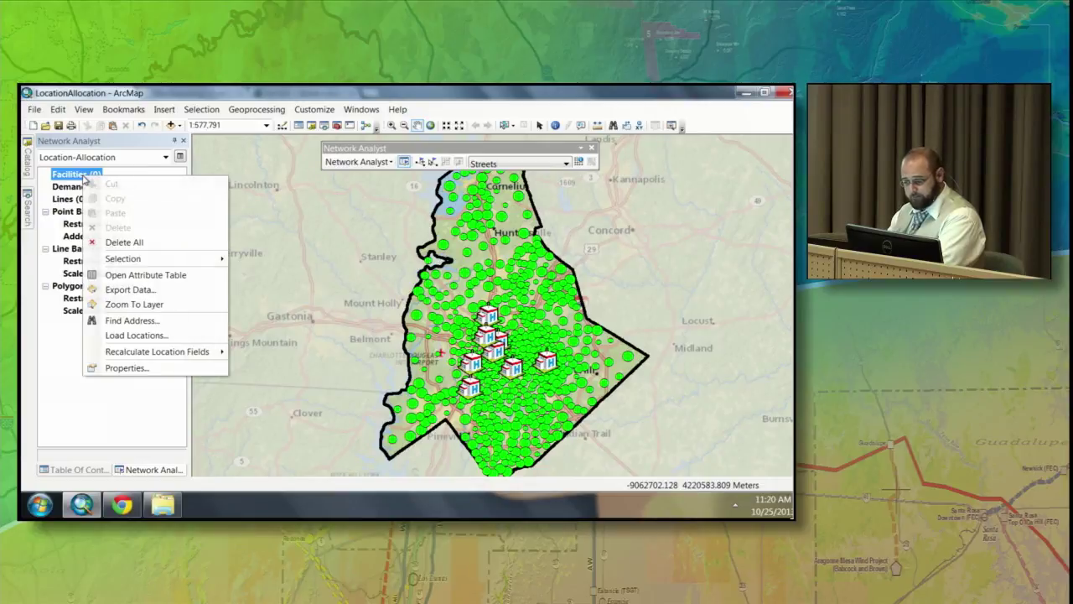
click(171, 340)
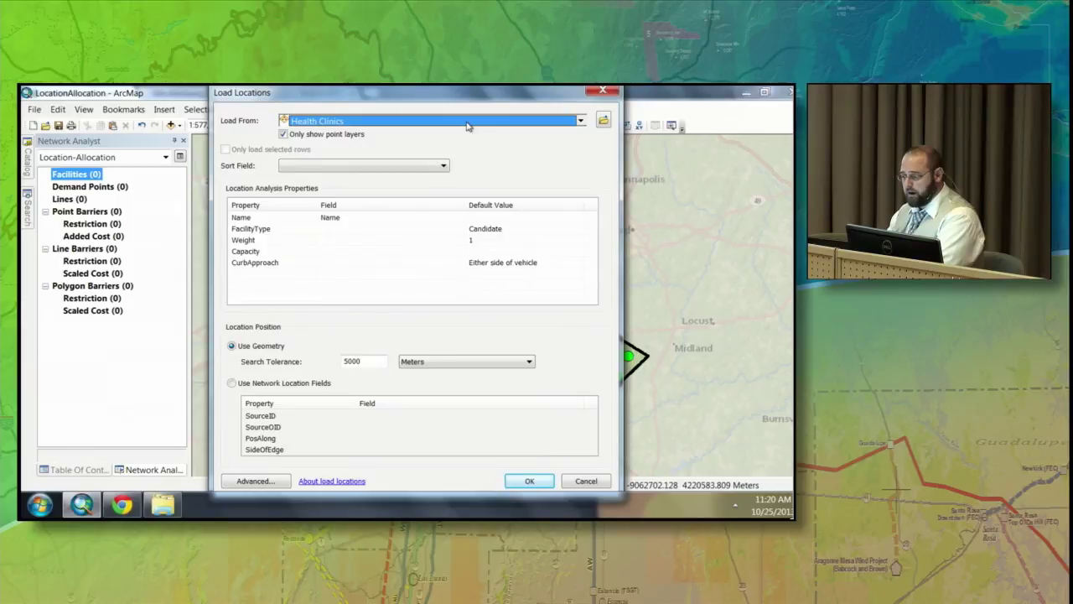
click(502, 230)
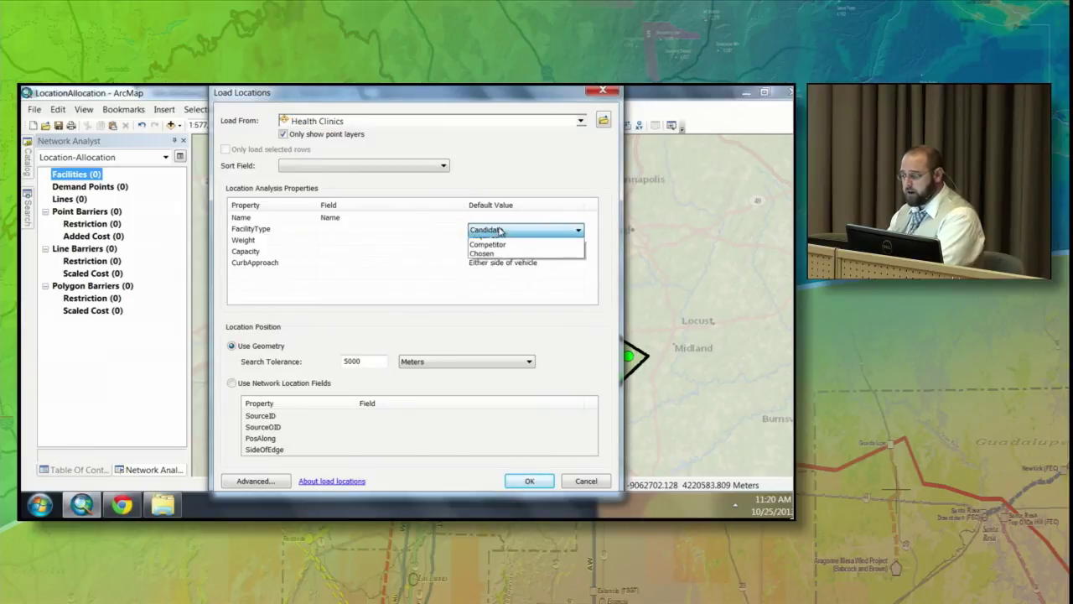
click(511, 253)
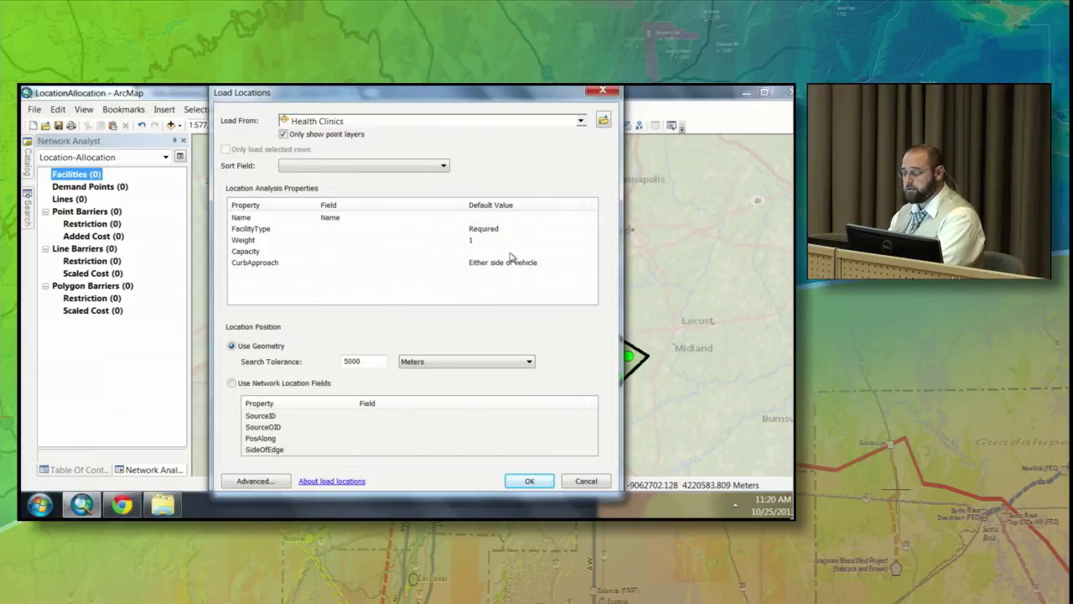
click(529, 480)
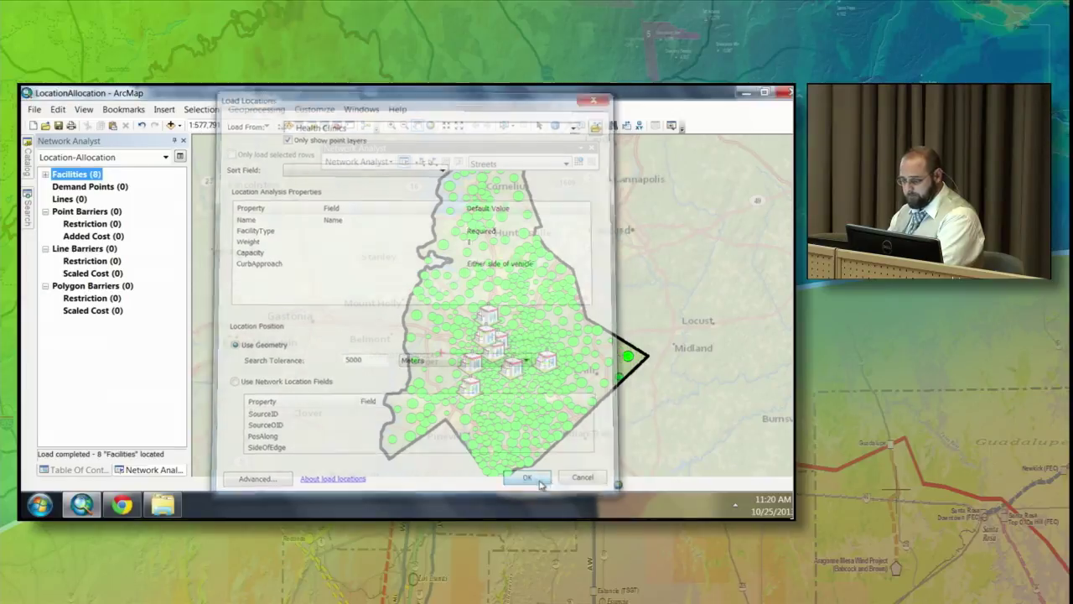
Load the Population layer into Demand Points, giving 556 demand points
click(94, 190)
right_click(94, 191)
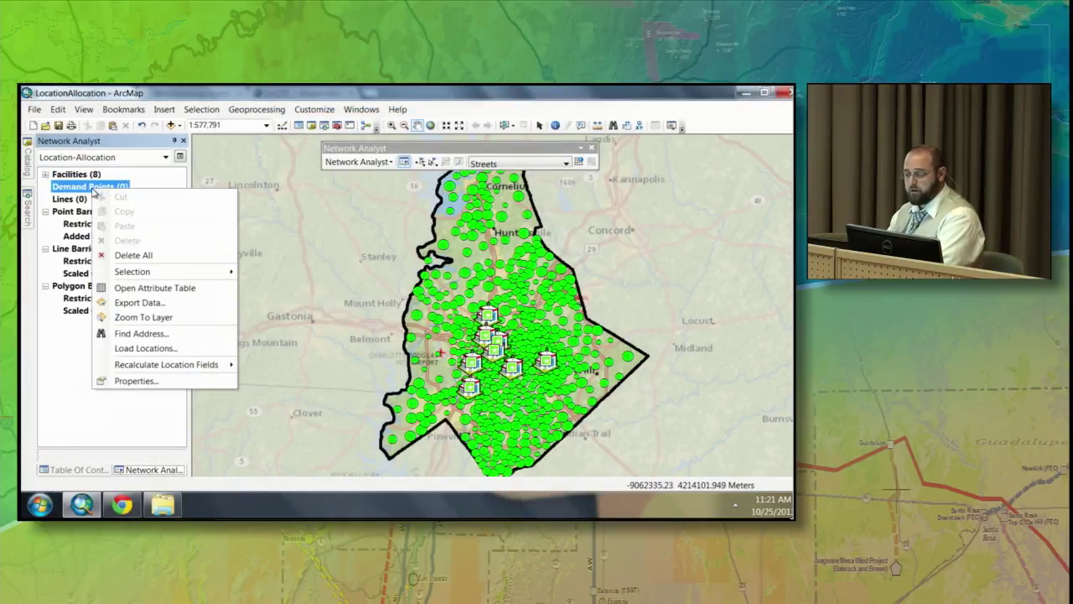
click(174, 349)
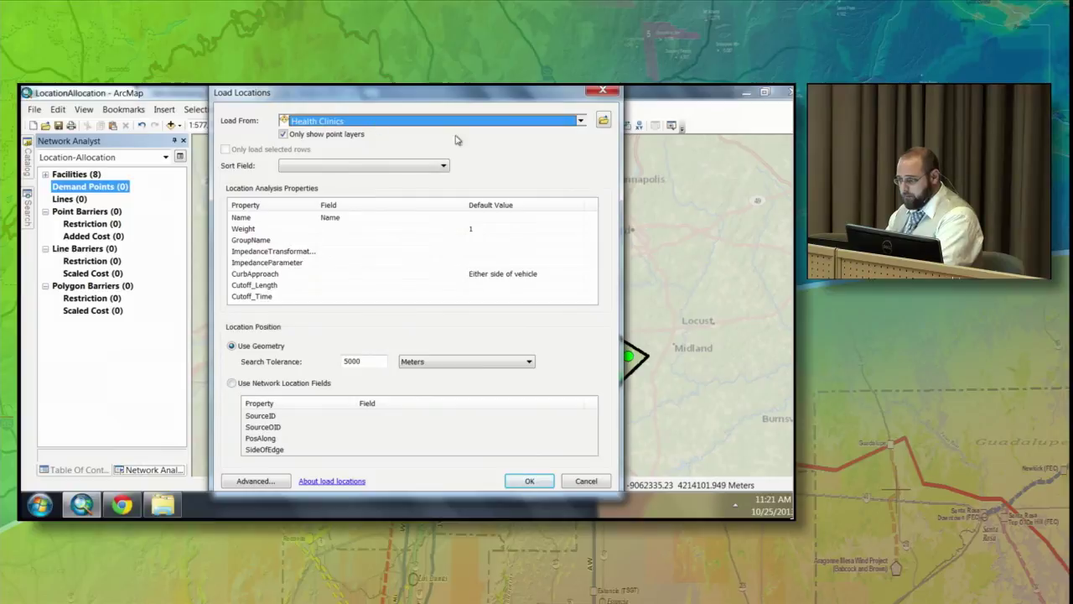
click(580, 121)
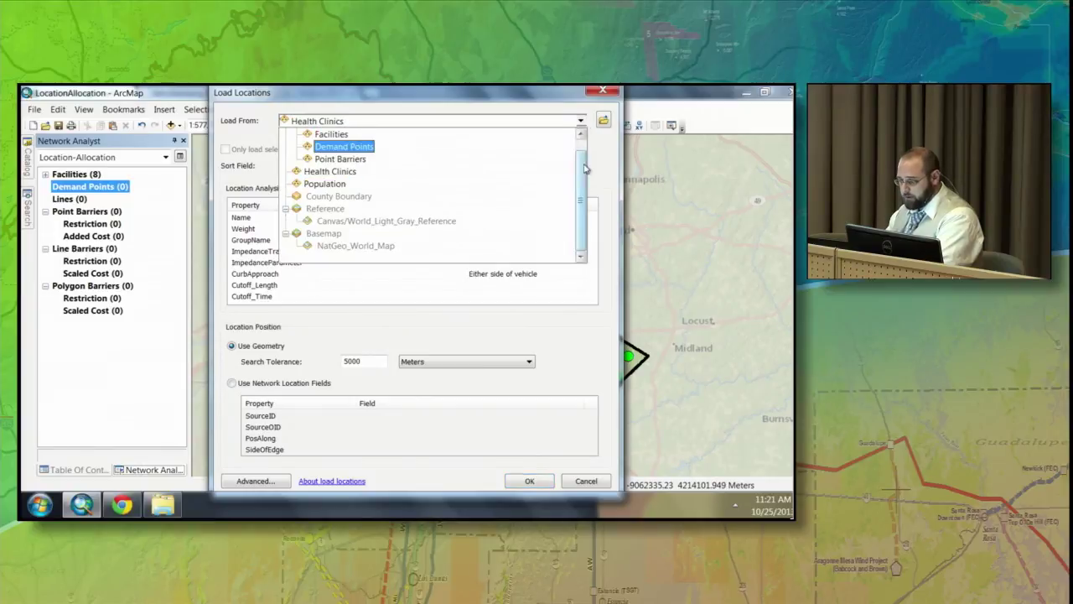
drag(583, 196, 582, 183)
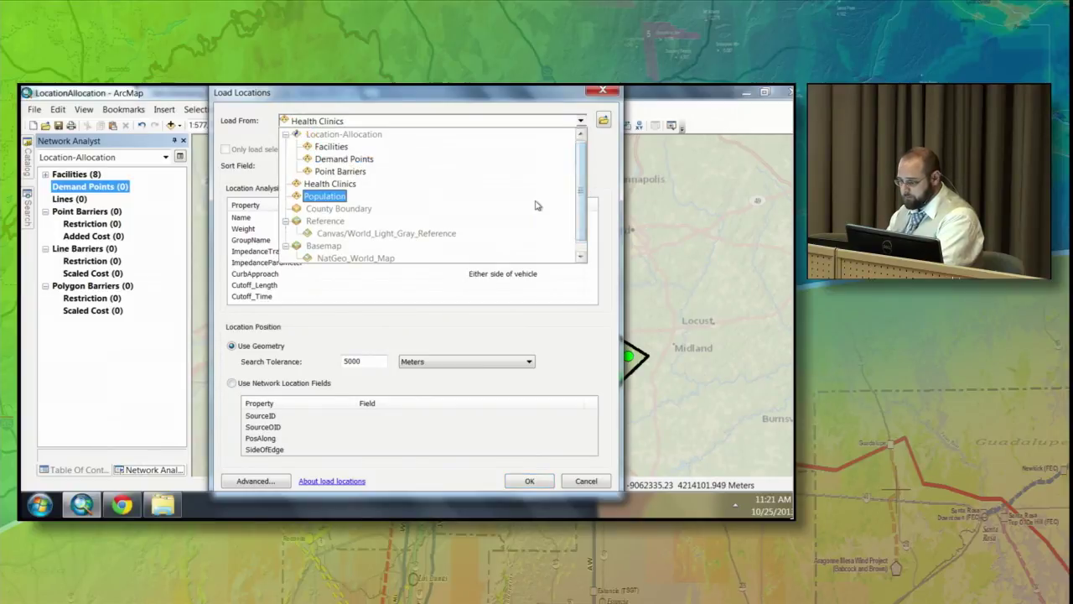
click(534, 199)
click(524, 481)
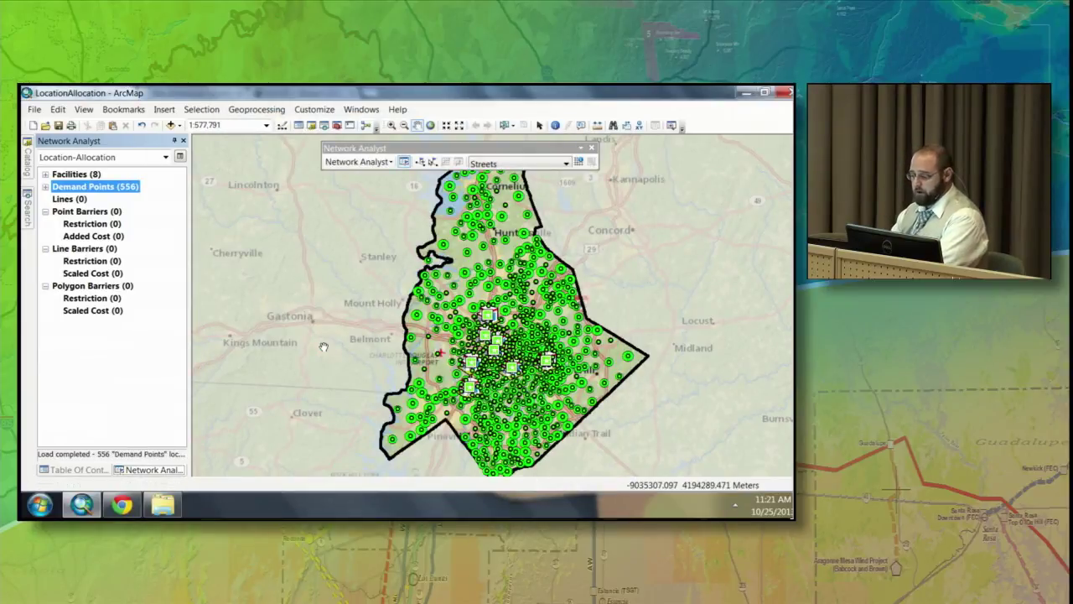
Hide the Health Clinics layer and bring up the Facilities sublayer's properties
click(85, 470)
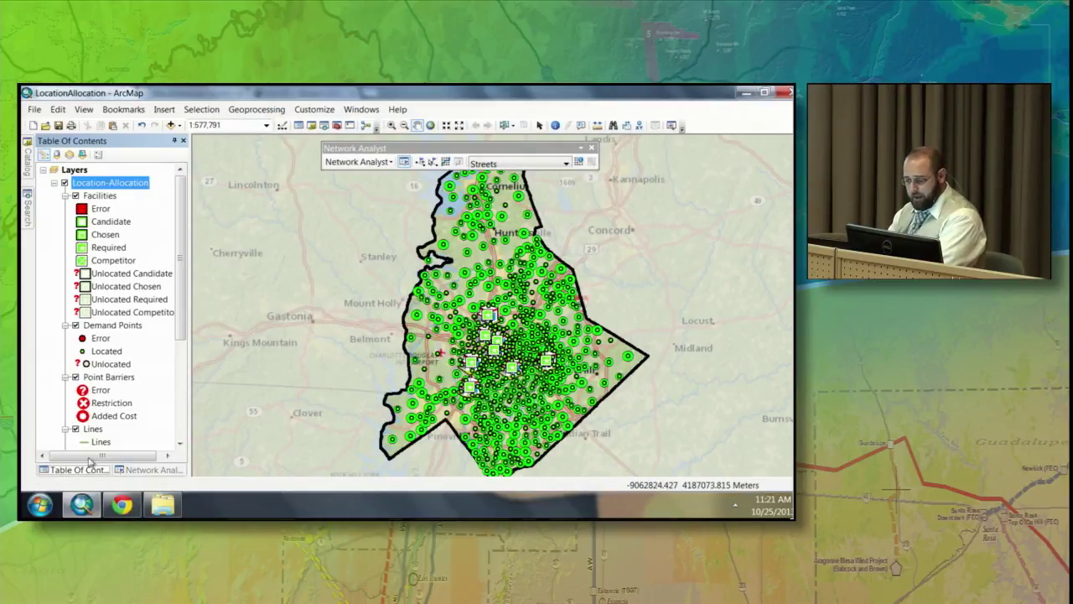
click(54, 184)
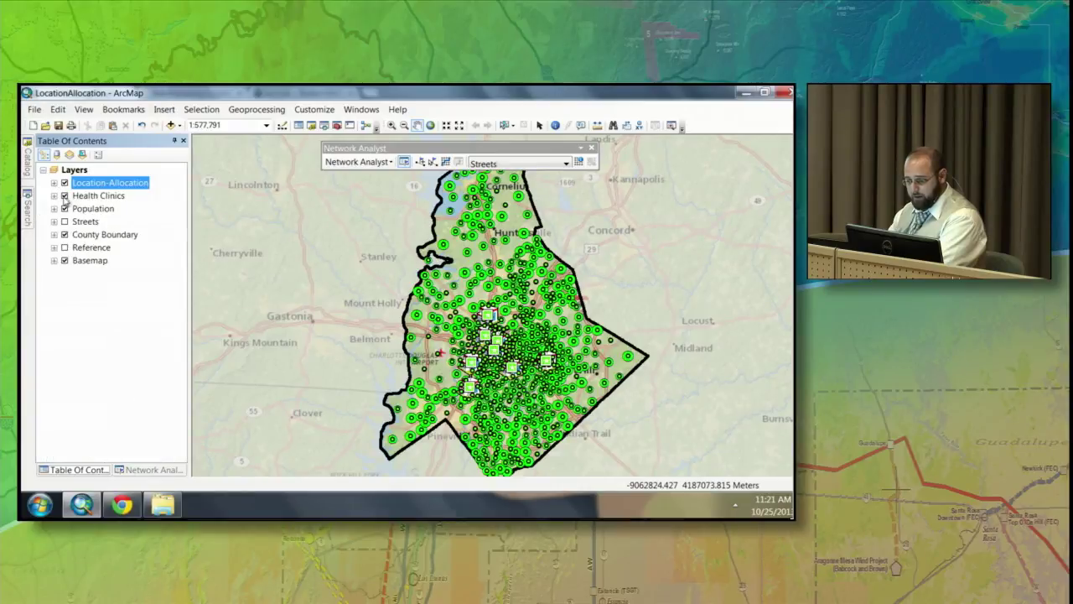
click(64, 195)
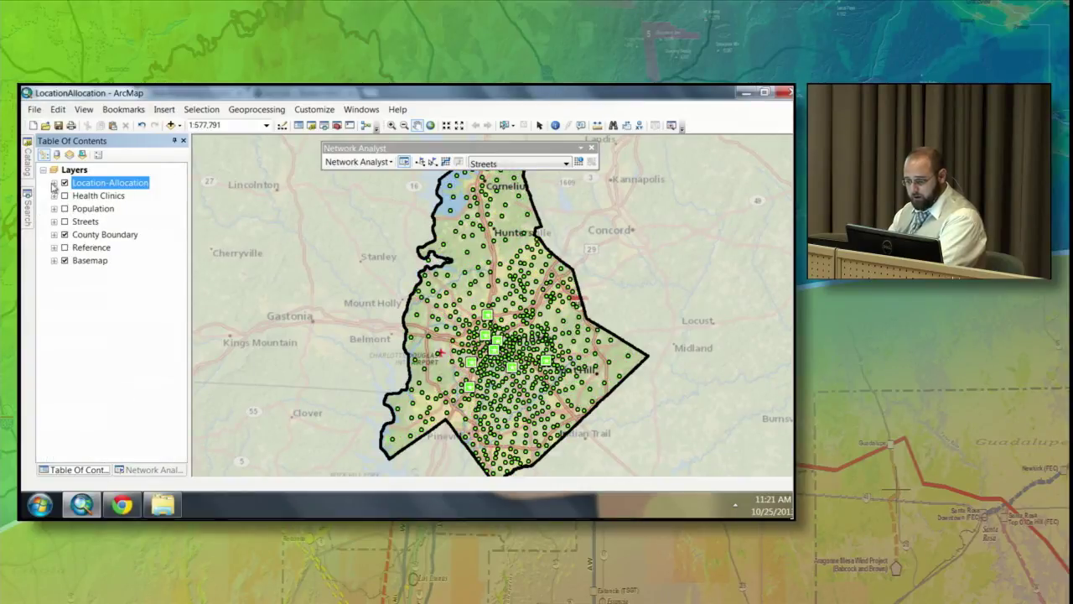
click(54, 182)
click(106, 184)
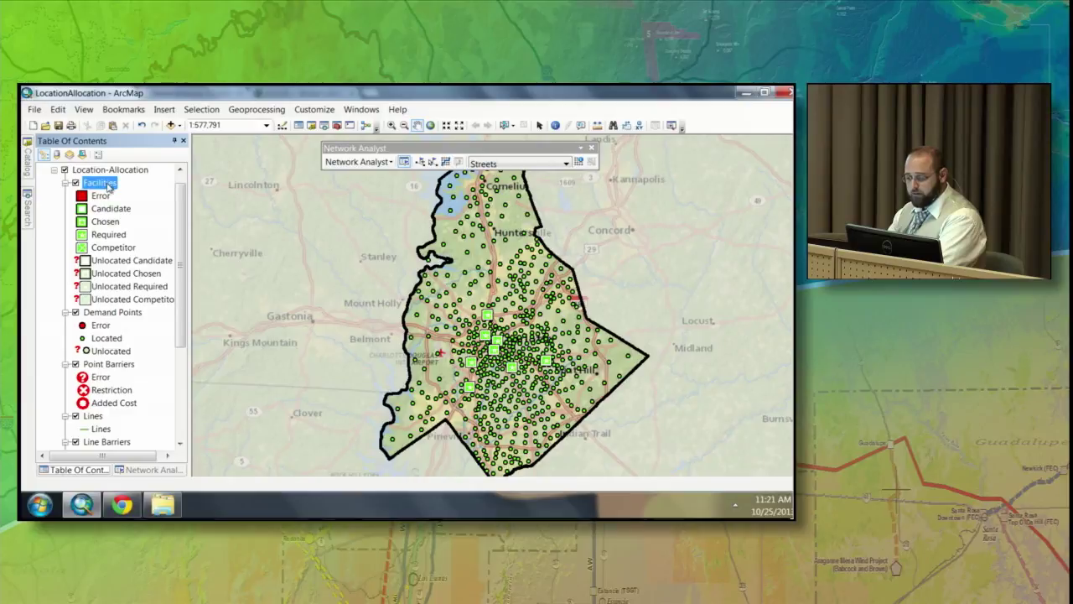
right_click(107, 186)
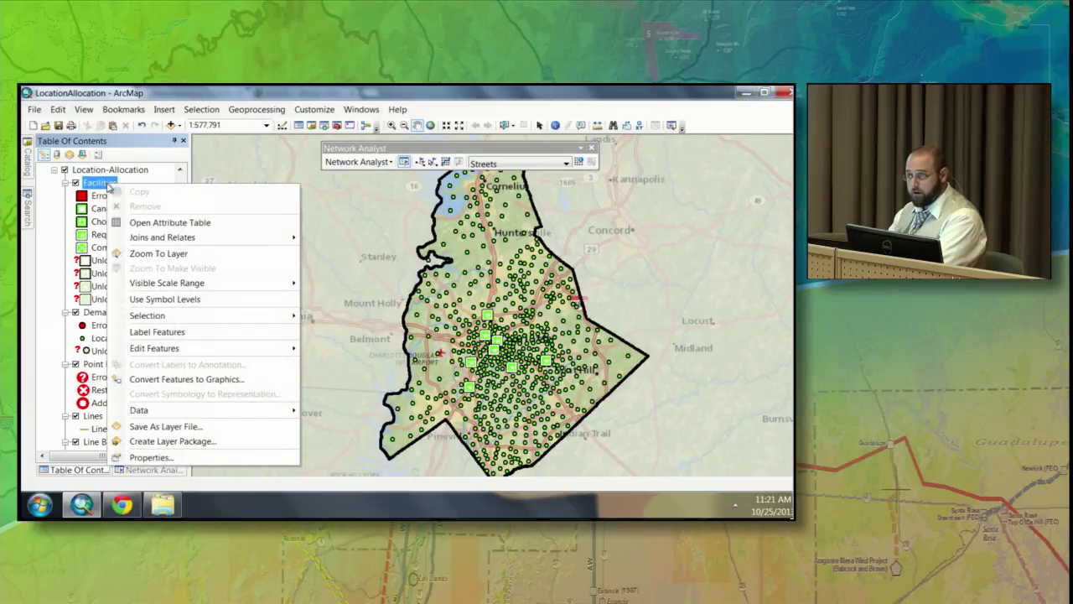
click(149, 457)
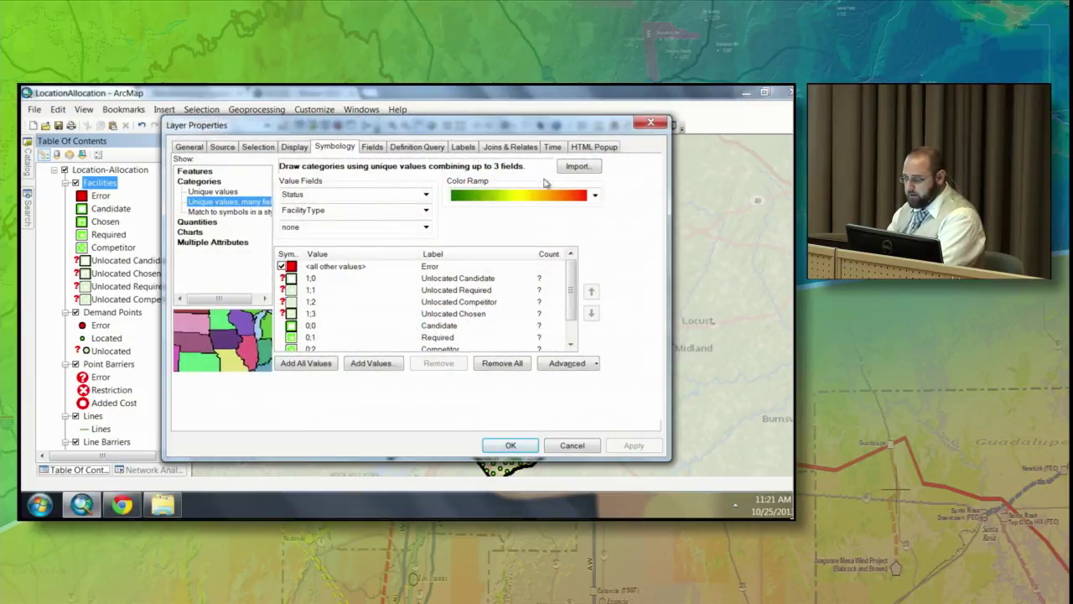
Import Facilities symbology from the layer file in Act 3 > Location-Allocation > Data, matching Status and FacilityType
click(577, 166)
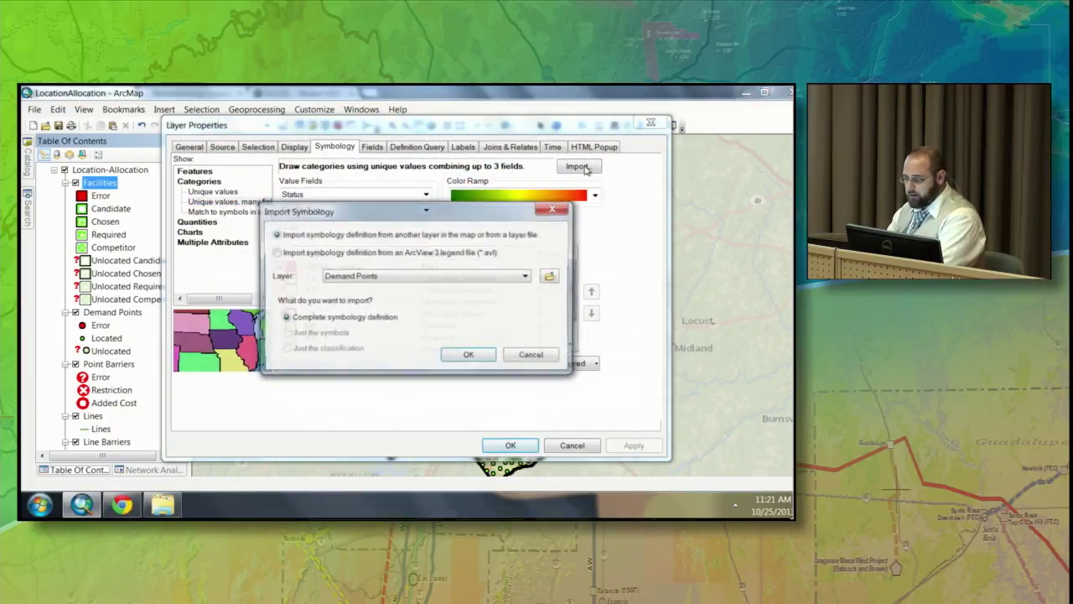
click(550, 278)
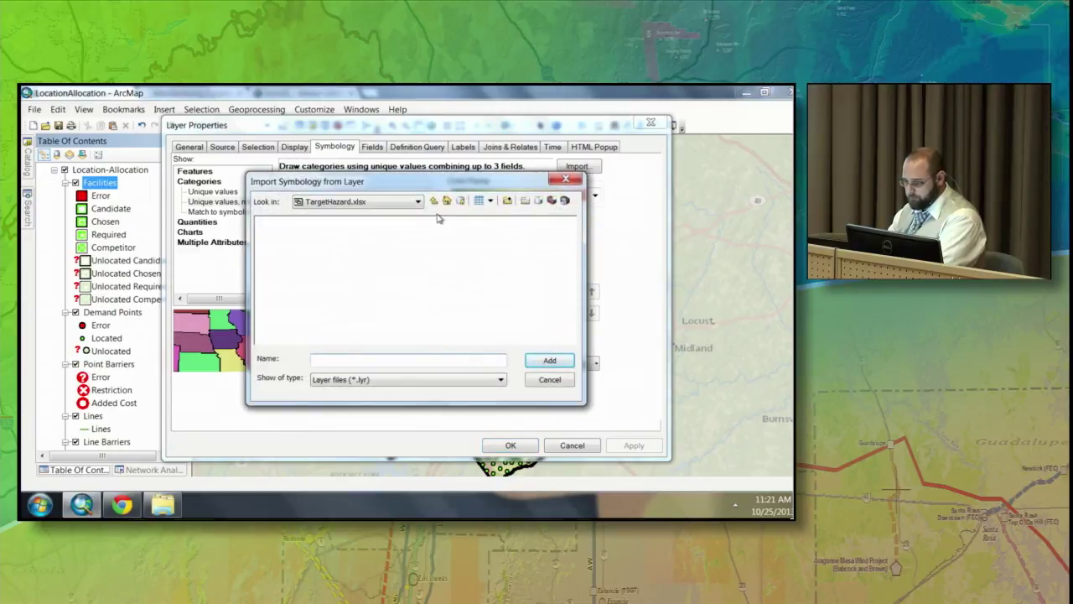
click(417, 201)
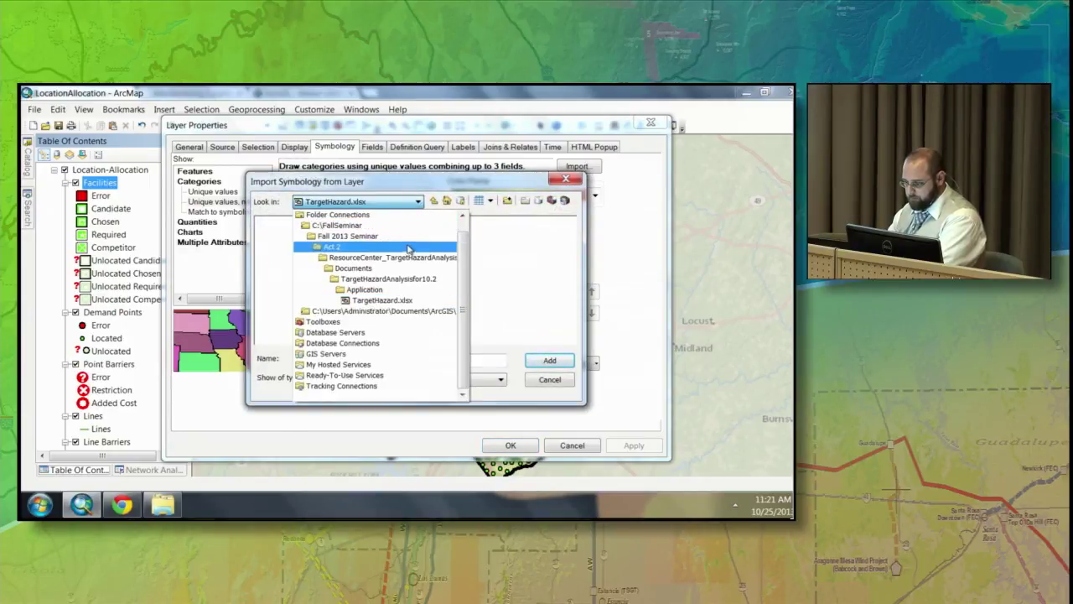
click(409, 250)
double_click(283, 245)
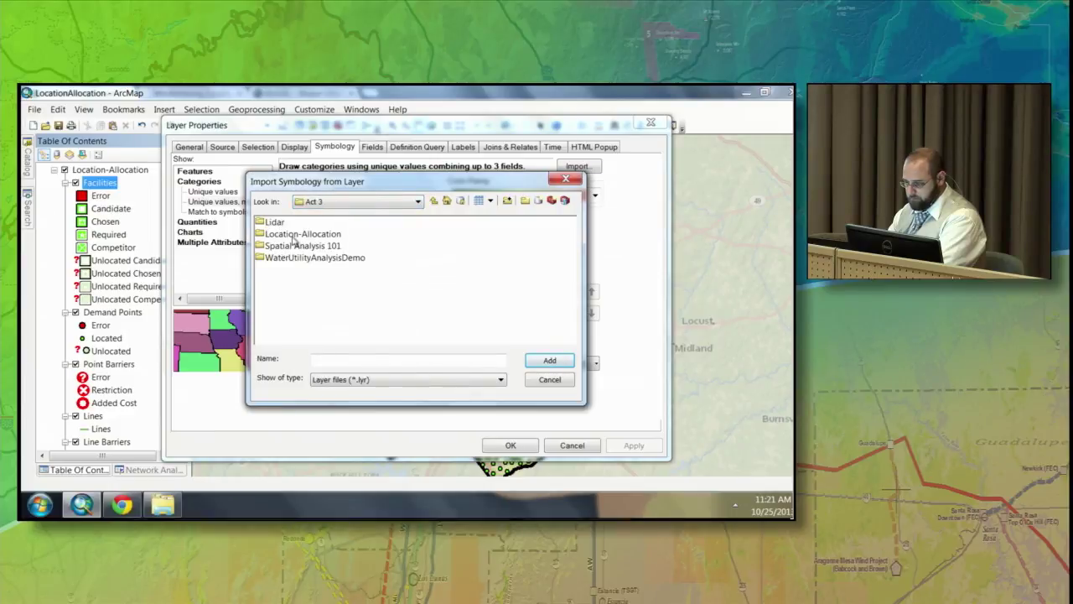
double_click(297, 233)
double_click(282, 223)
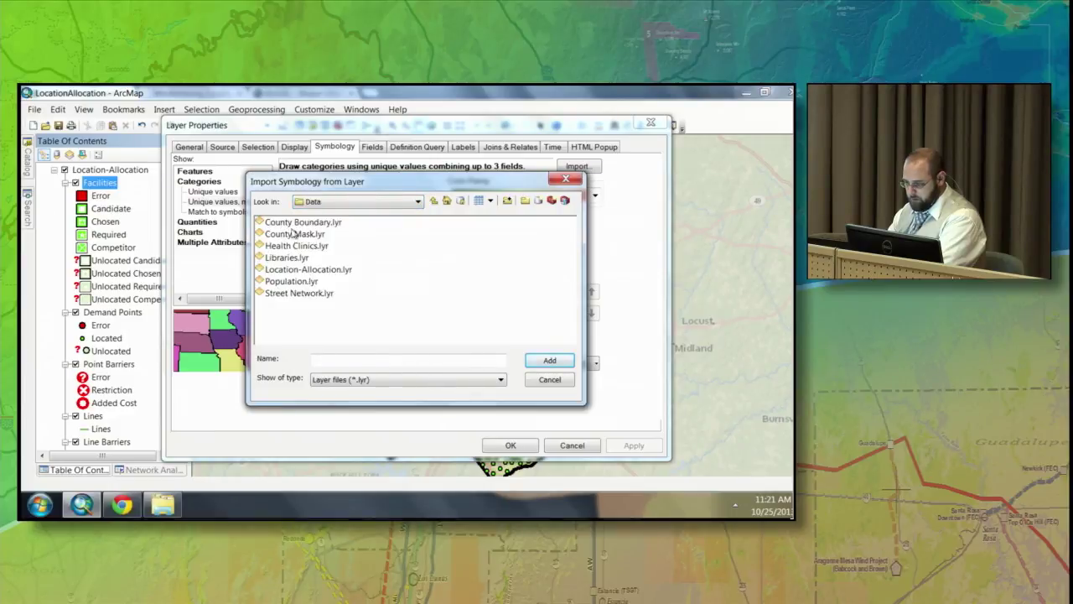
click(307, 296)
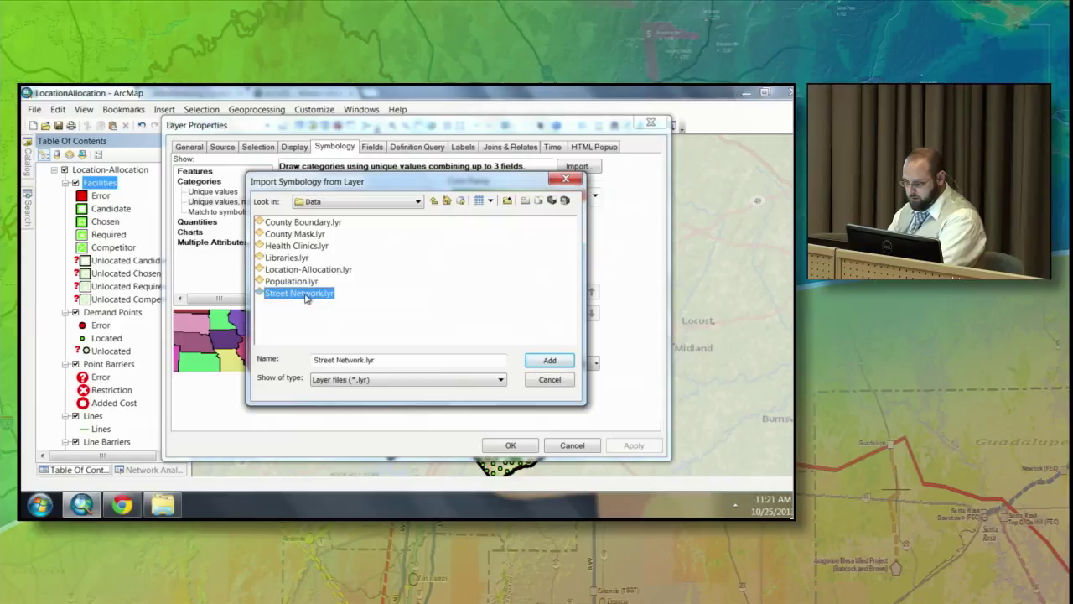
click(303, 269)
click(548, 360)
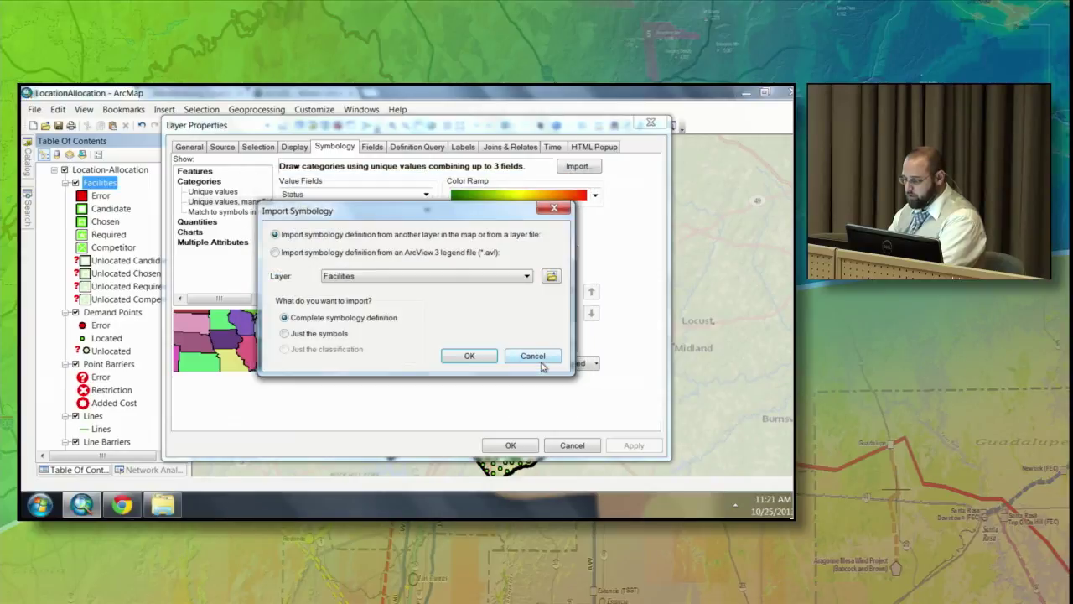
click(469, 356)
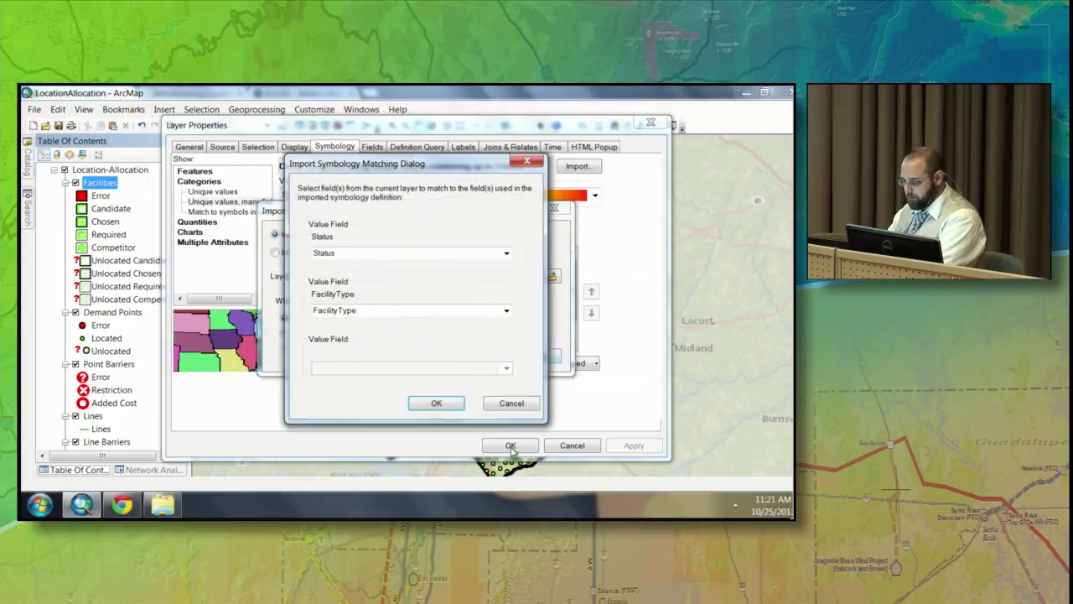
click(437, 403)
click(510, 445)
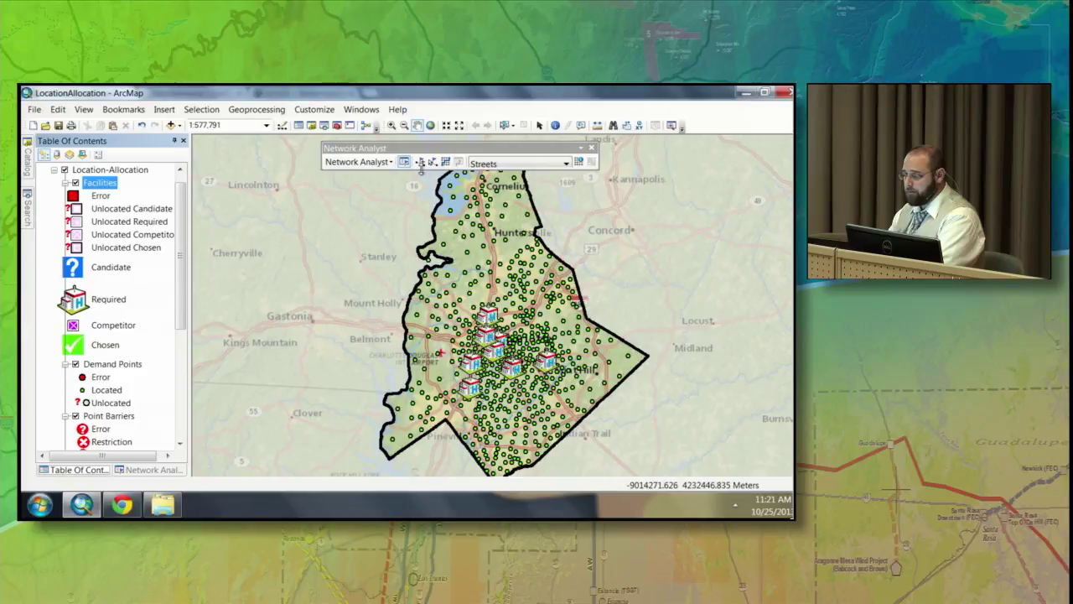
Set the analysis travel direction to Demand to Facility in Layer Properties
click(153, 472)
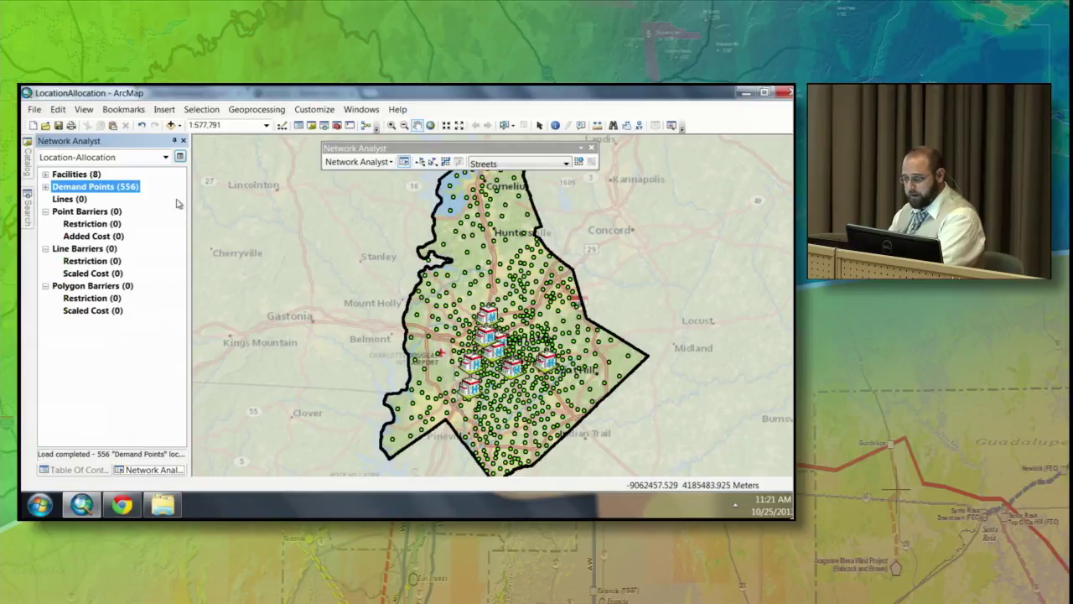
click(181, 158)
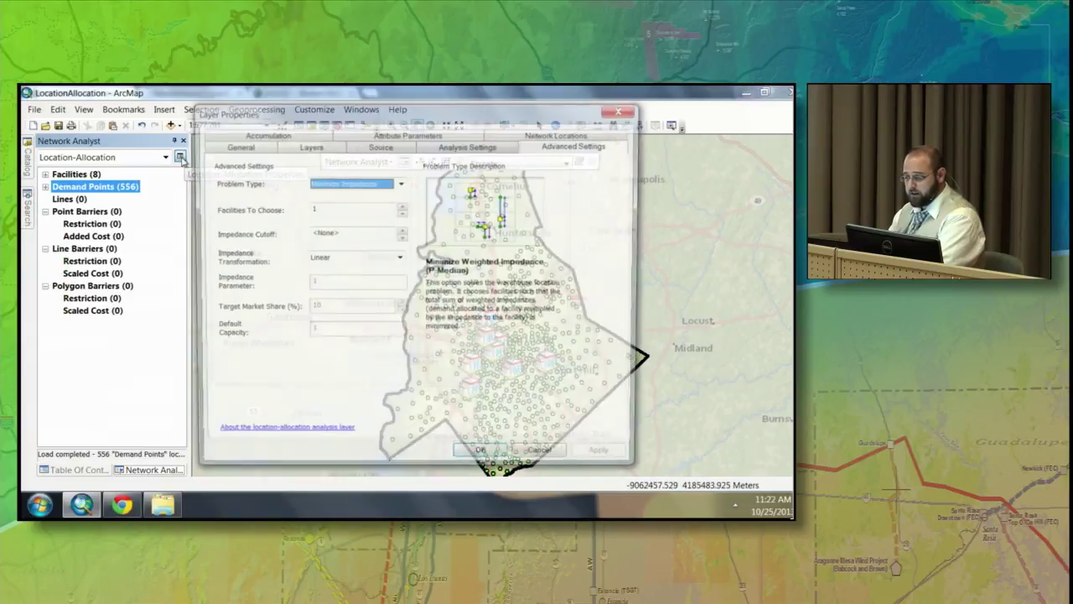
click(398, 148)
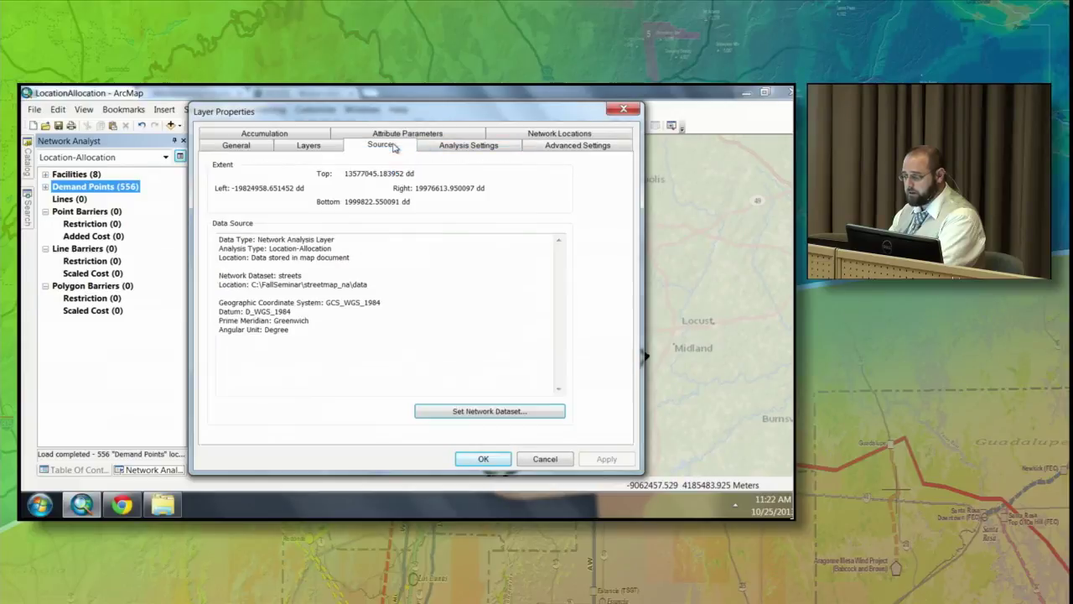
click(425, 149)
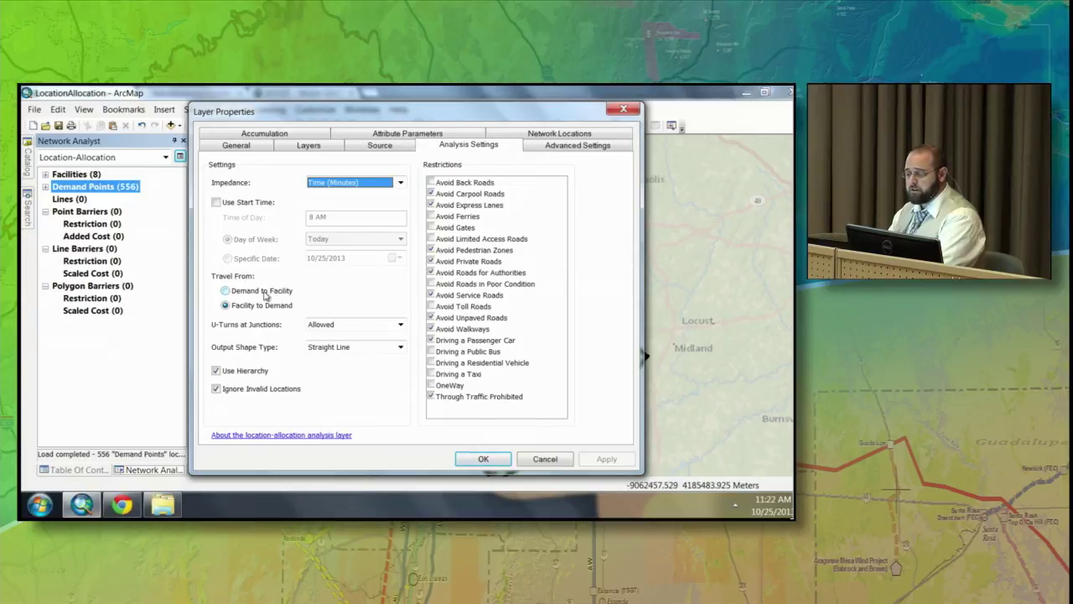
click(225, 290)
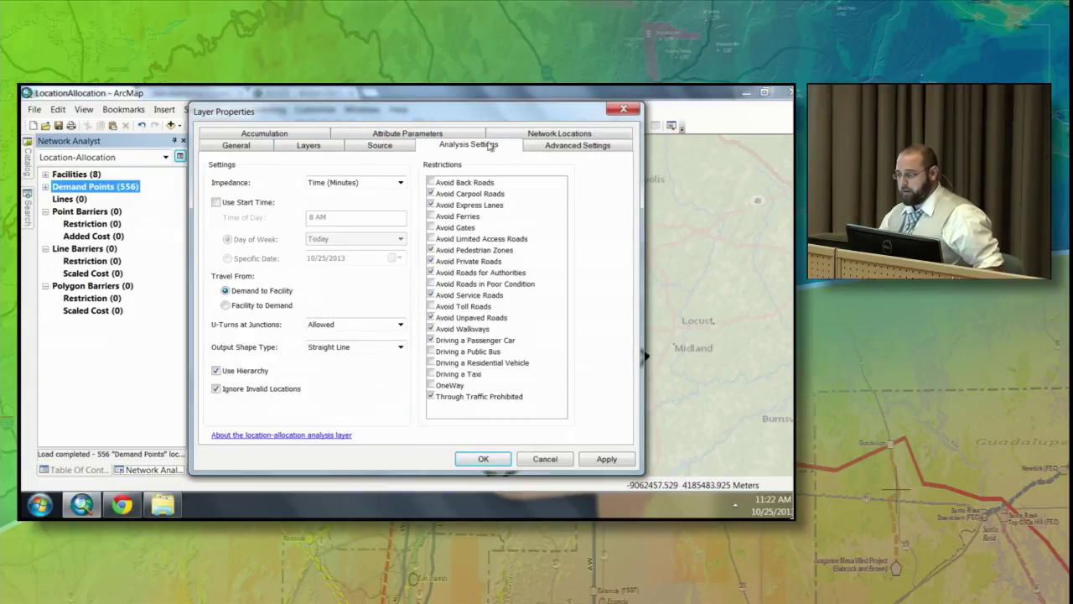
Use Maximize Coverage with 8 facilities to choose and a 15 impedance cutoff
click(563, 148)
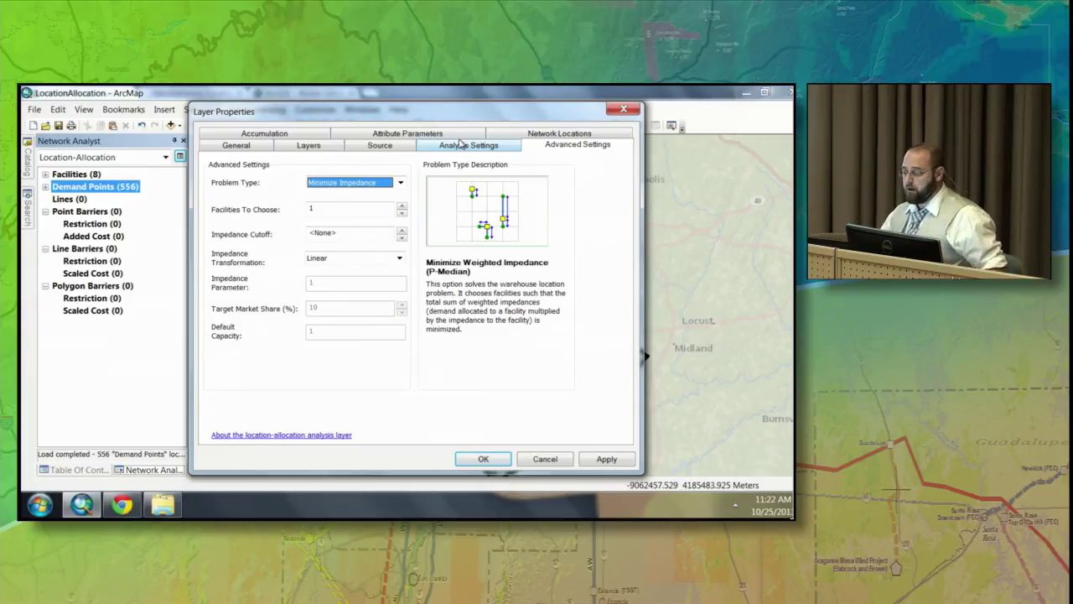
click(402, 184)
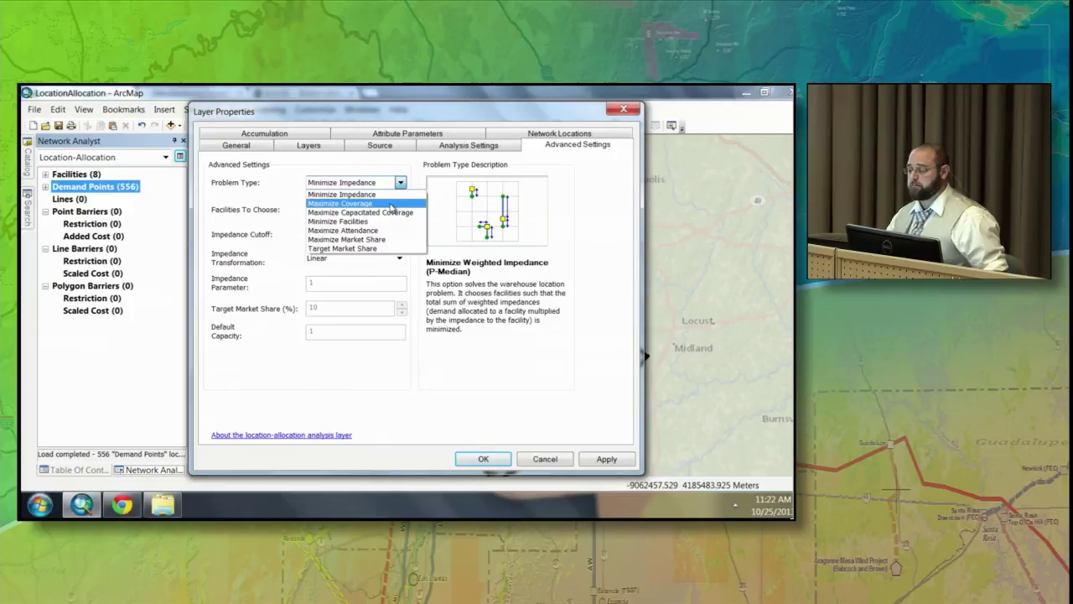
click(390, 204)
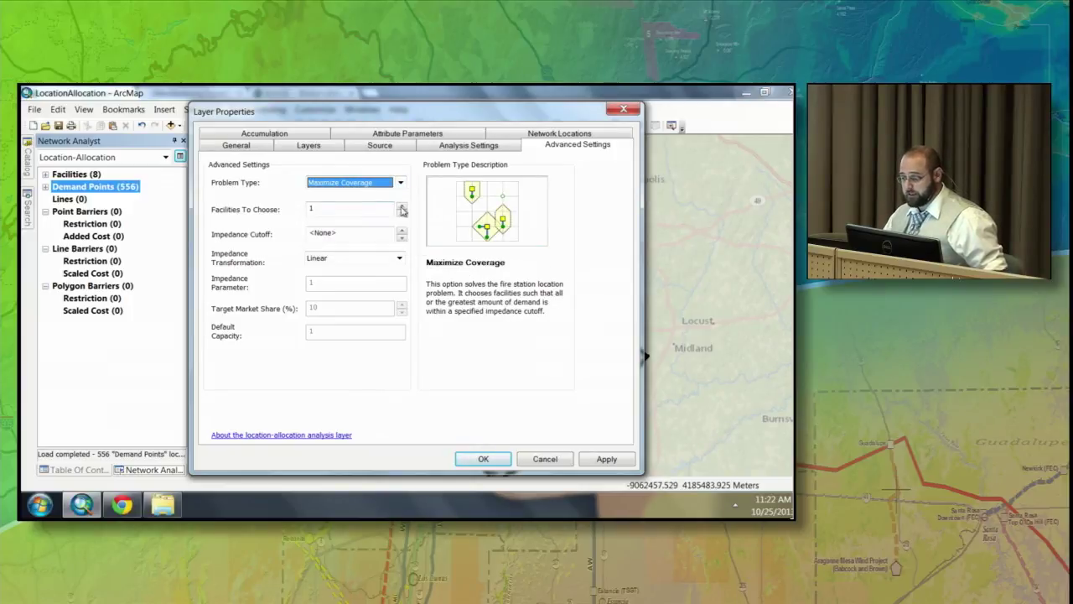
click(403, 206)
click(403, 206)
click(402, 207)
click(402, 206)
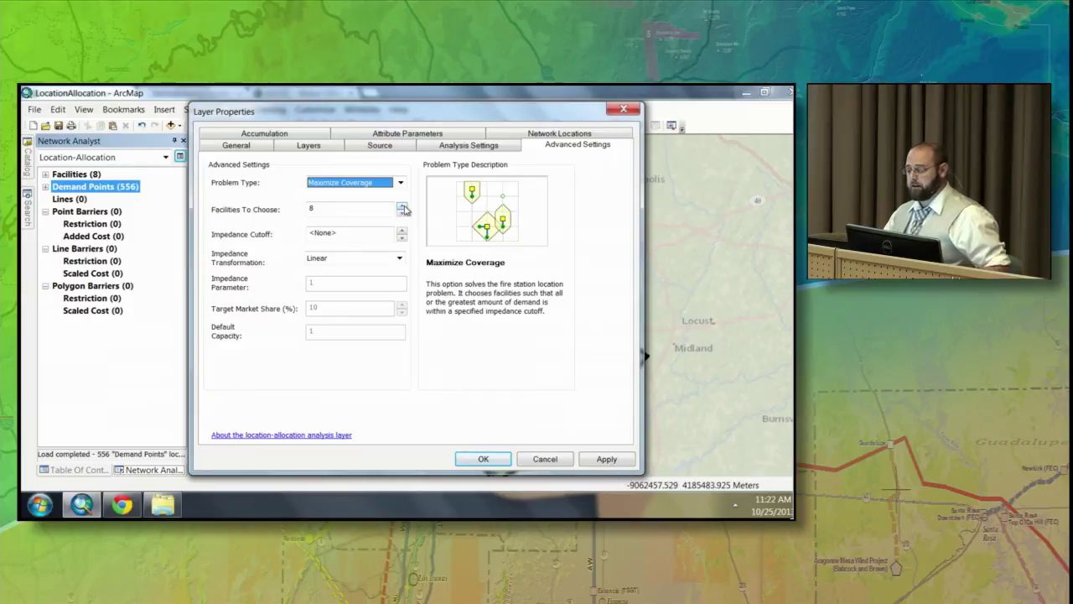
click(381, 238)
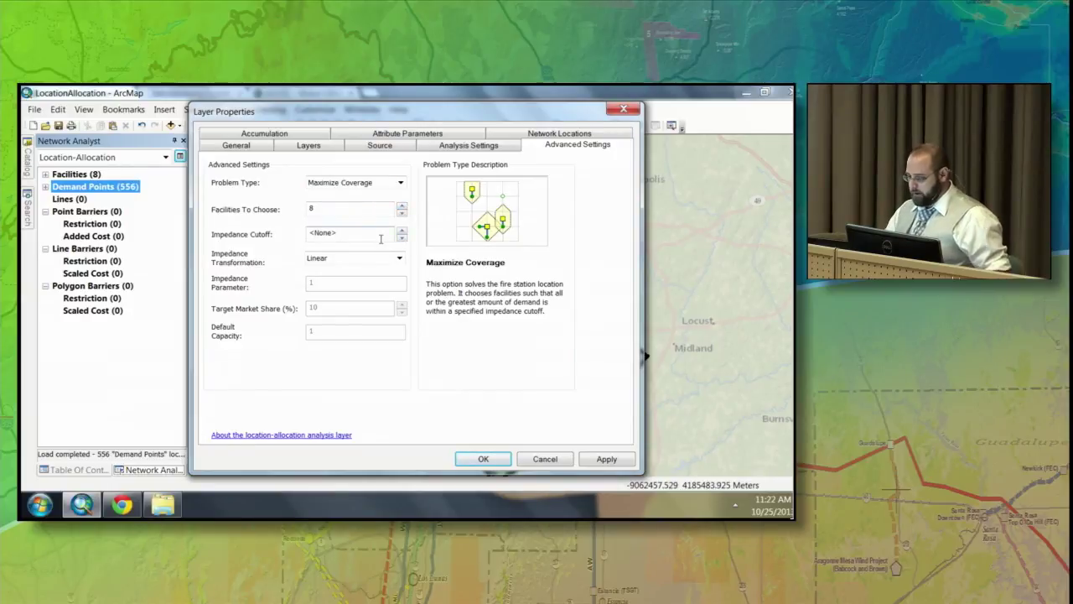
double_click(382, 238)
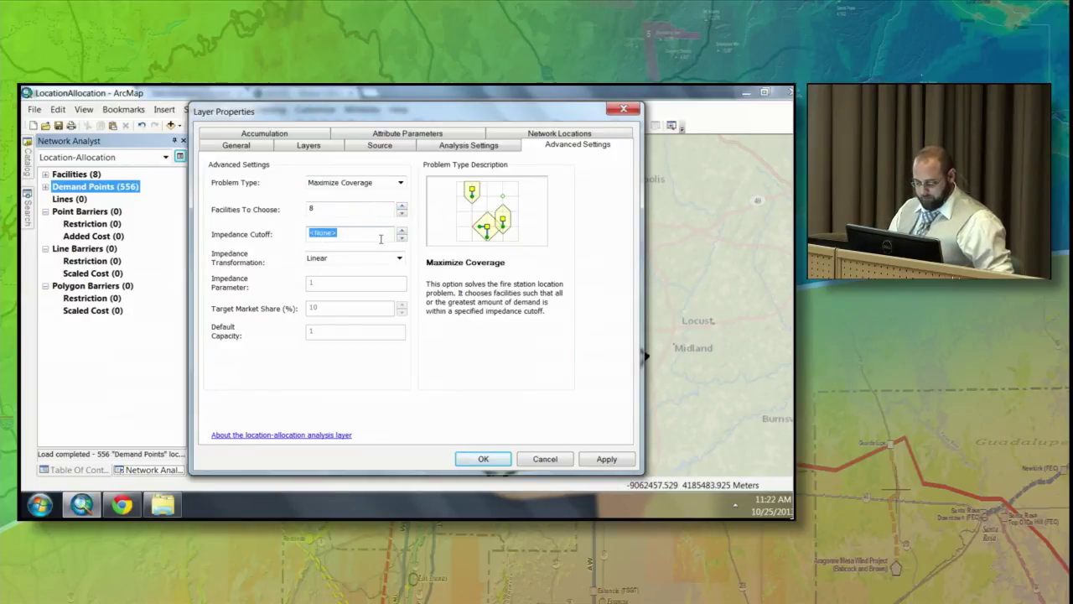
text(15)
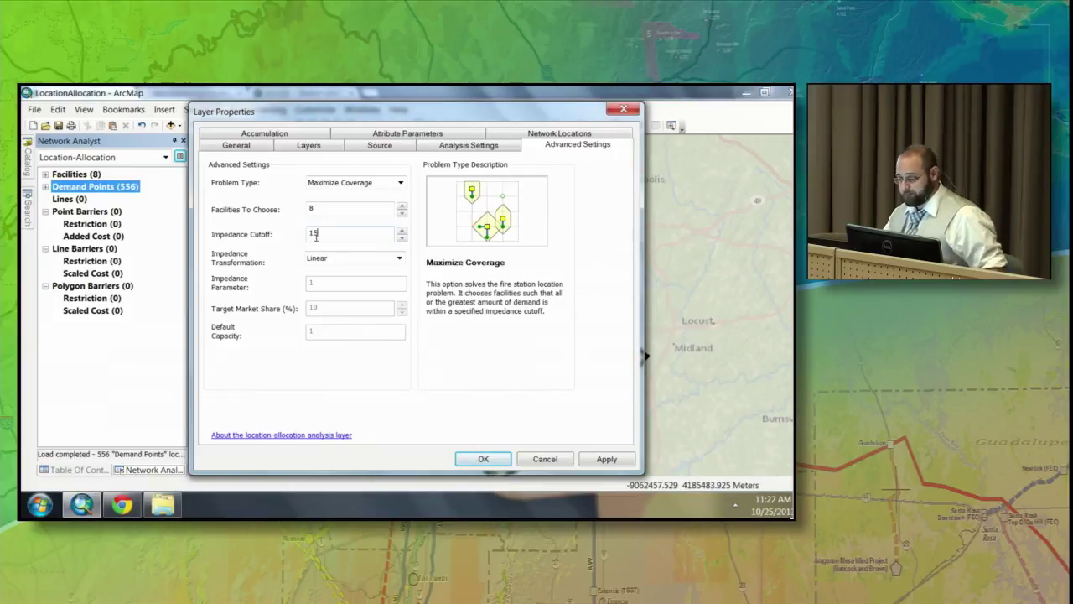
click(483, 459)
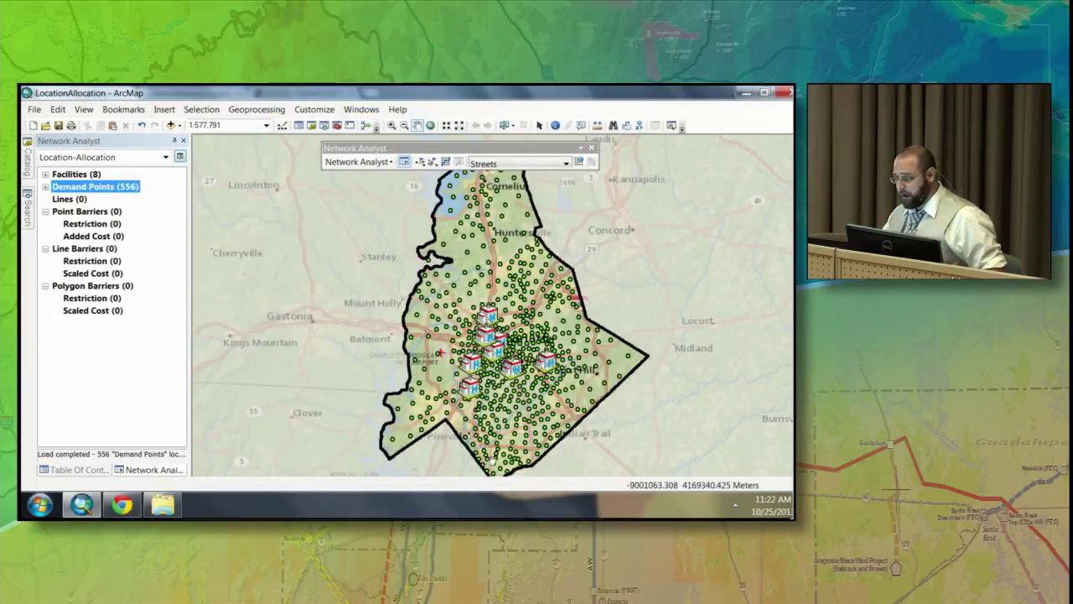
Solve the location-allocation analysis and inspect the 400 resulting Lines and the Demand Points
click(446, 161)
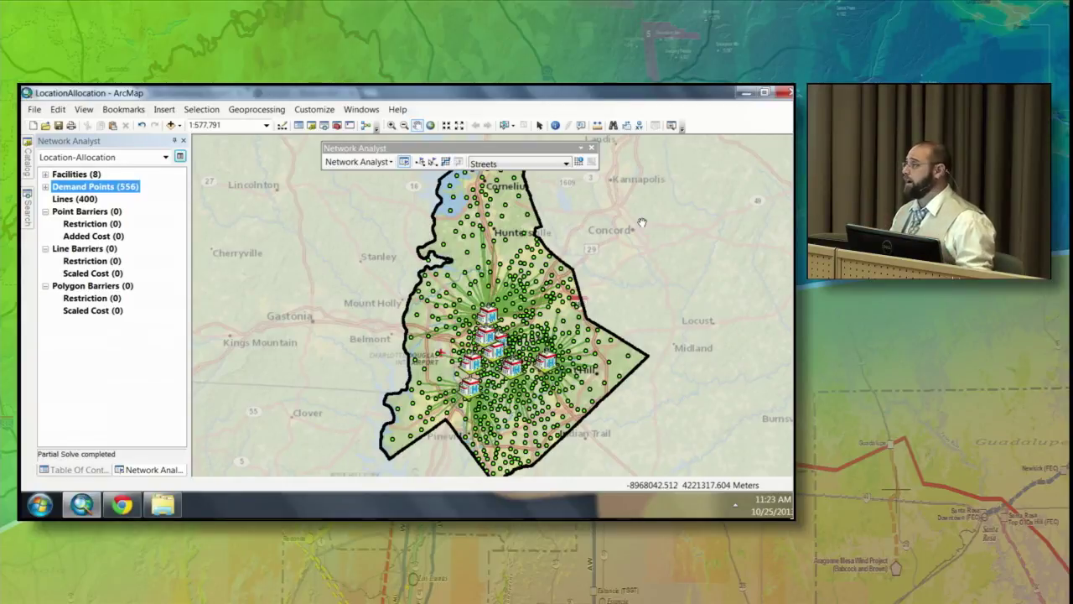
click(92, 201)
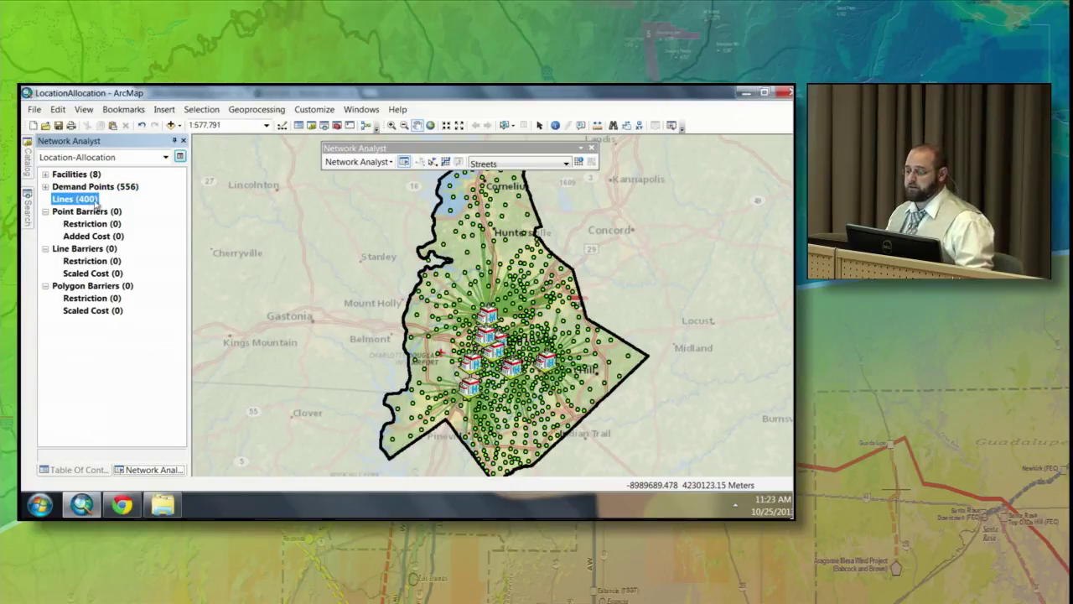
click(121, 189)
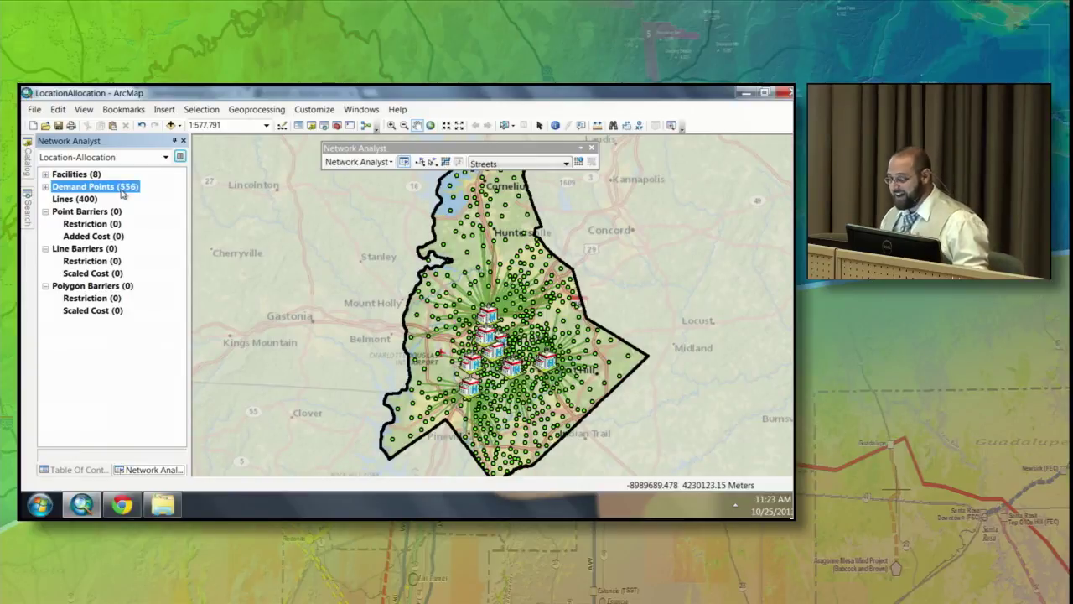
click(30, 166)
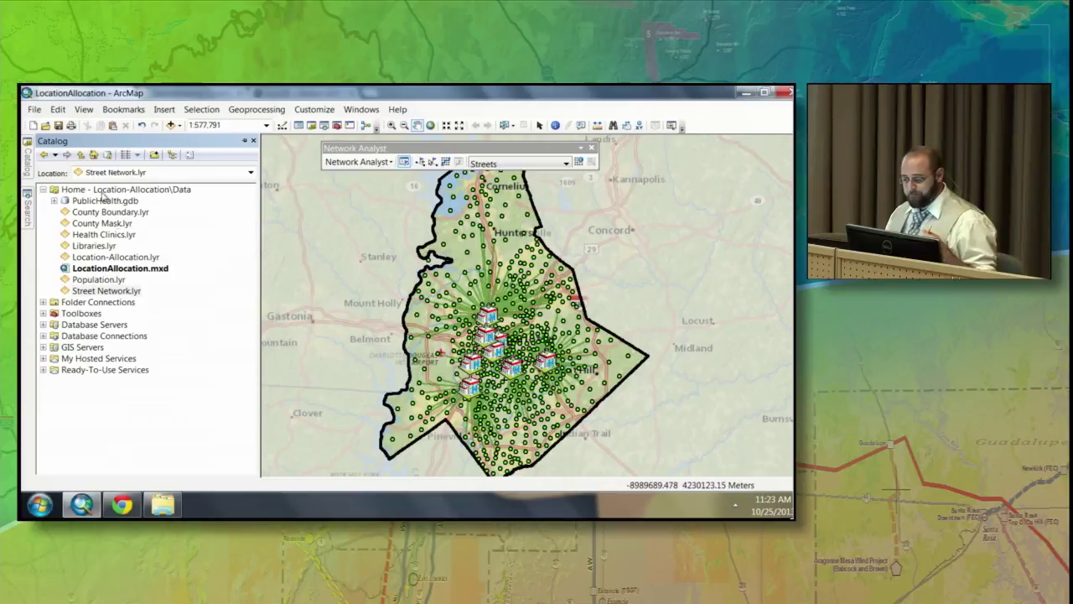
Drag Libraries.lyr from the Catalog onto the map
click(96, 246)
drag(96, 246, 345, 247)
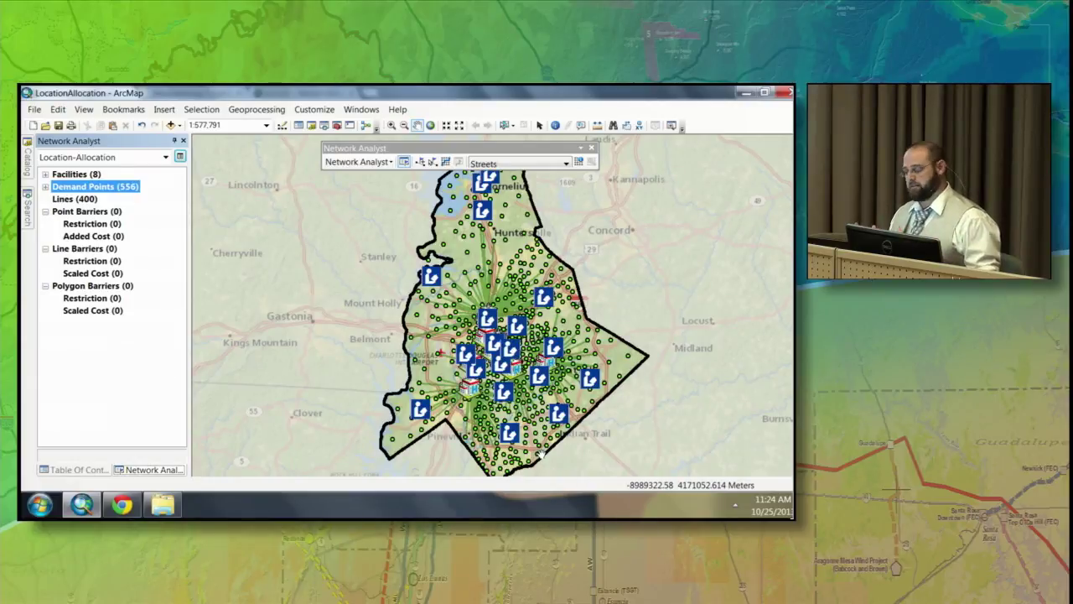
Load the 20 libraries into Facilities as Candidate sites, bringing the total to 28
click(70, 176)
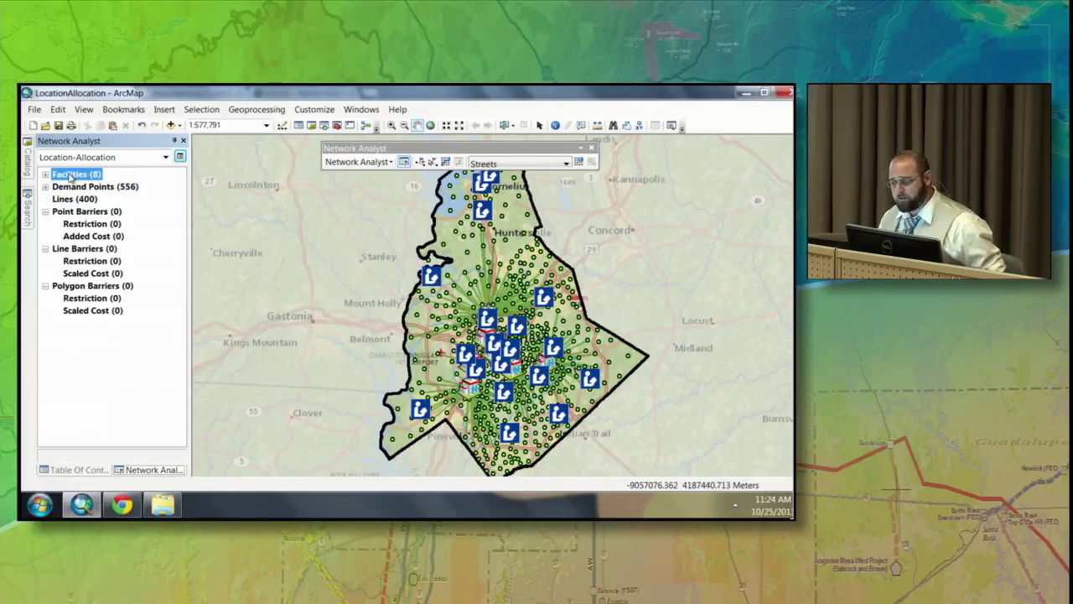
right_click(70, 176)
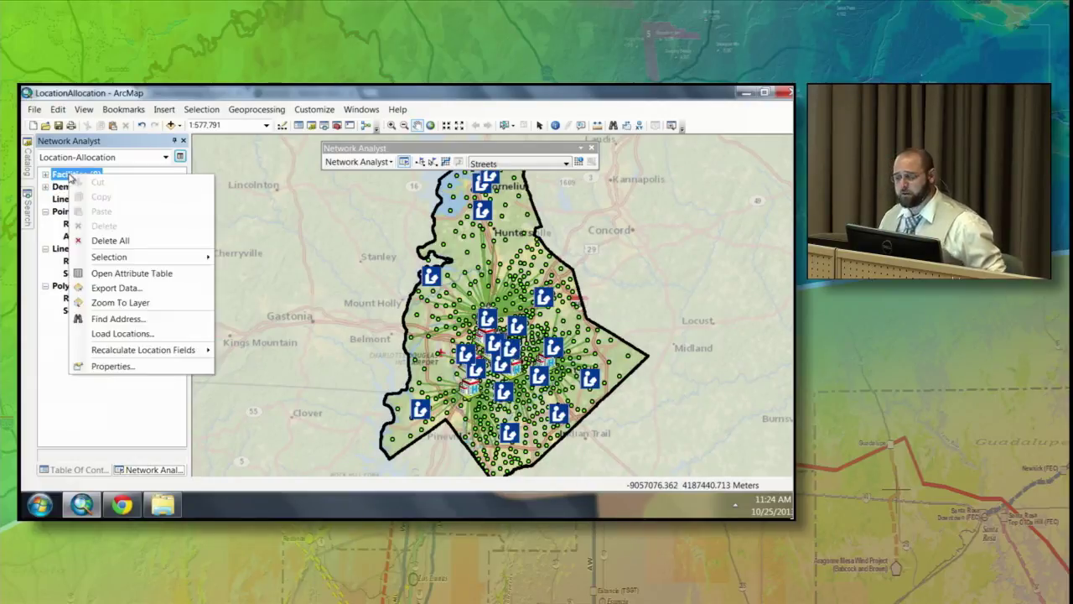
click(135, 334)
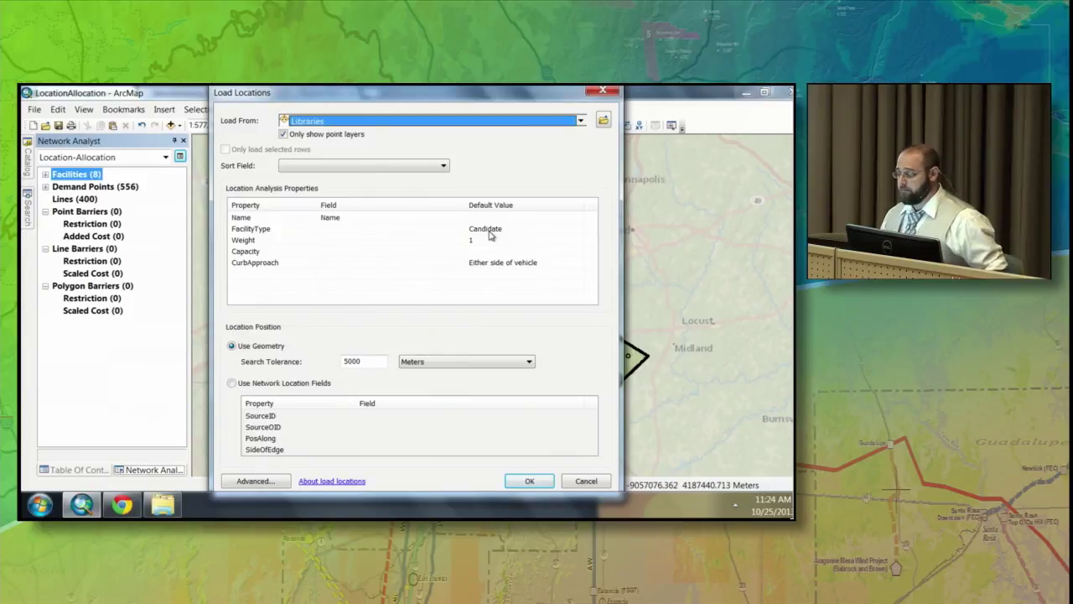
click(529, 481)
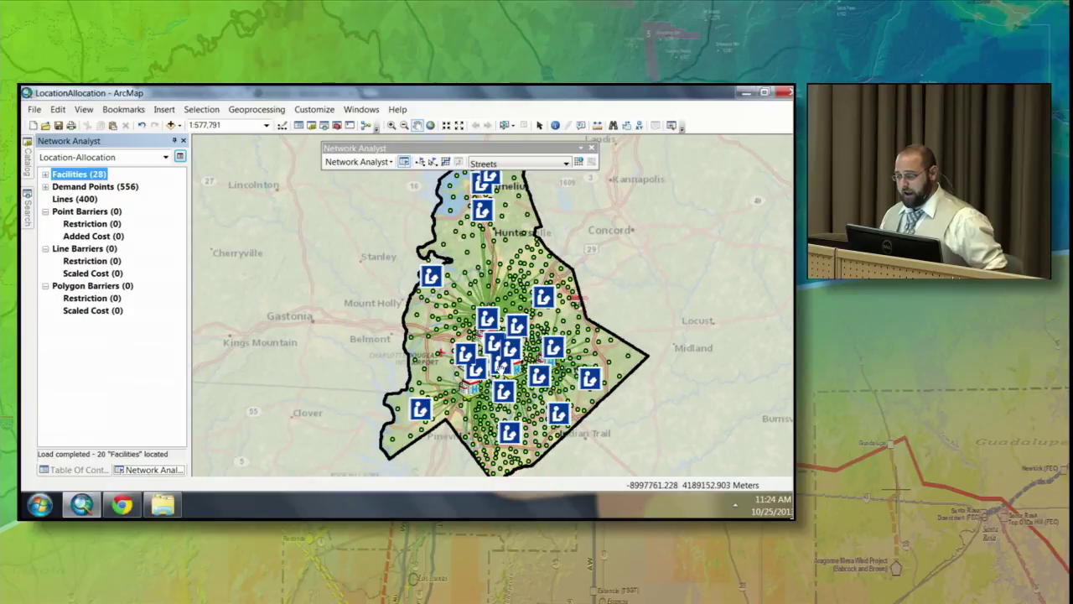
Raise facilities to choose to 12 and re-solve, yielding 506 allocation lines
click(180, 157)
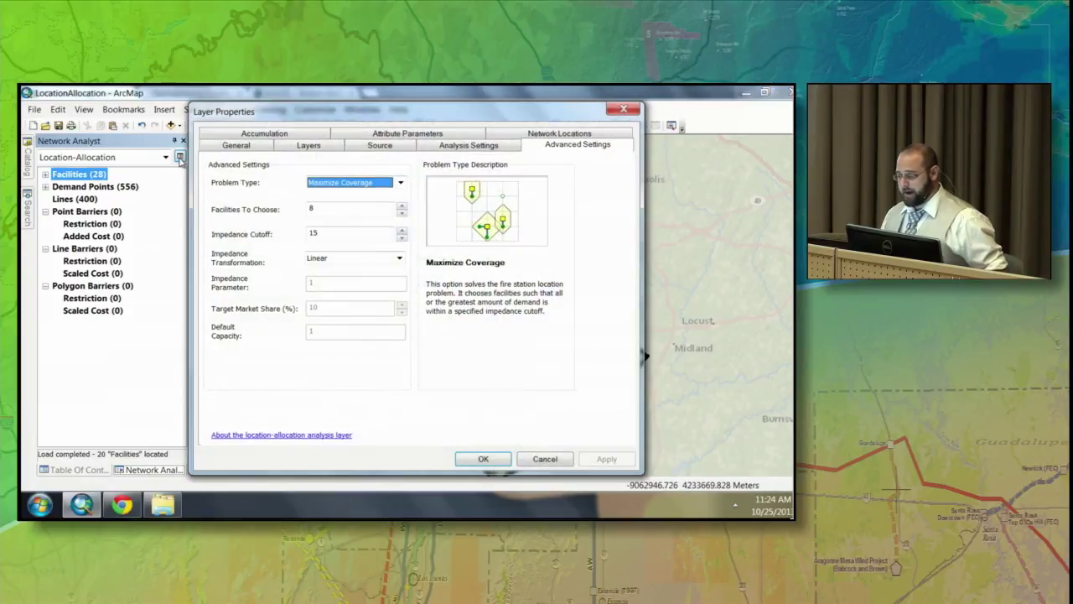
click(402, 206)
click(403, 206)
click(402, 206)
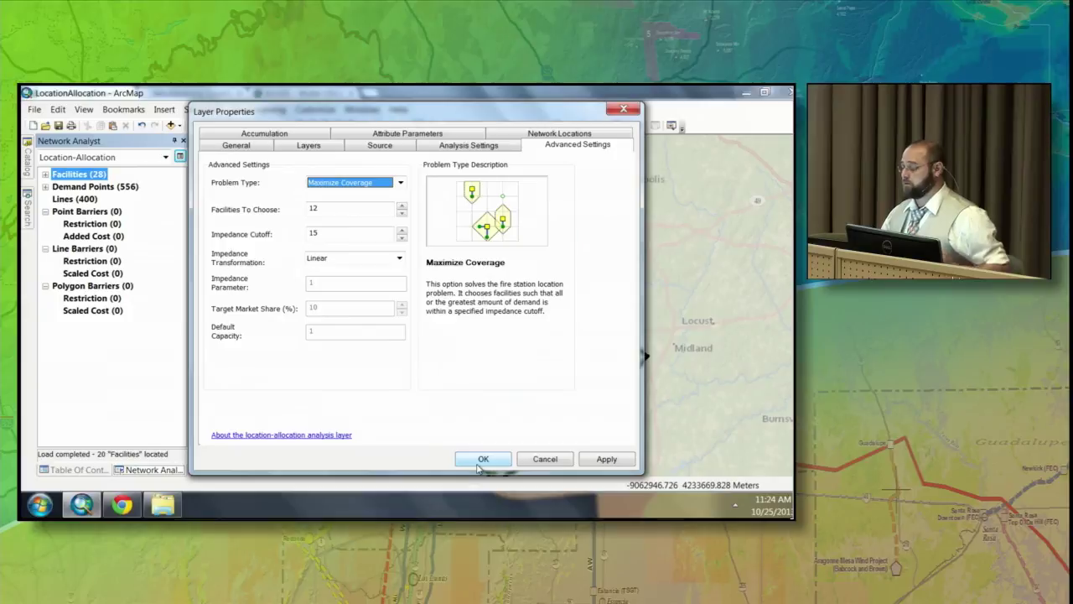
click(496, 463)
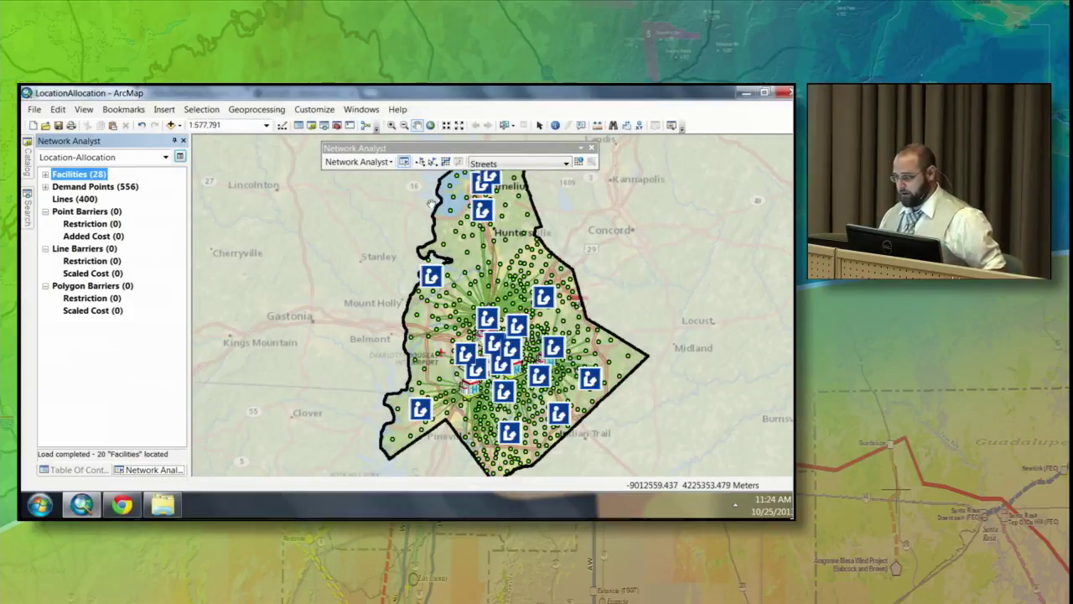
click(446, 162)
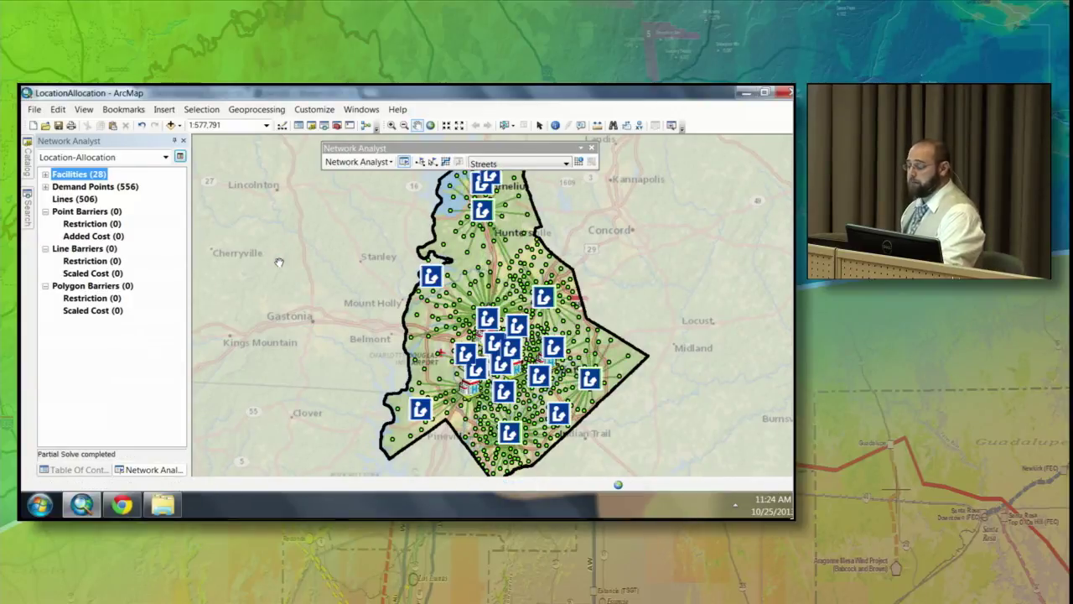
click(75, 470)
Turn off the Libraries layer in the Table Of Contents to reveal the chosen candidate sites
click(64, 170)
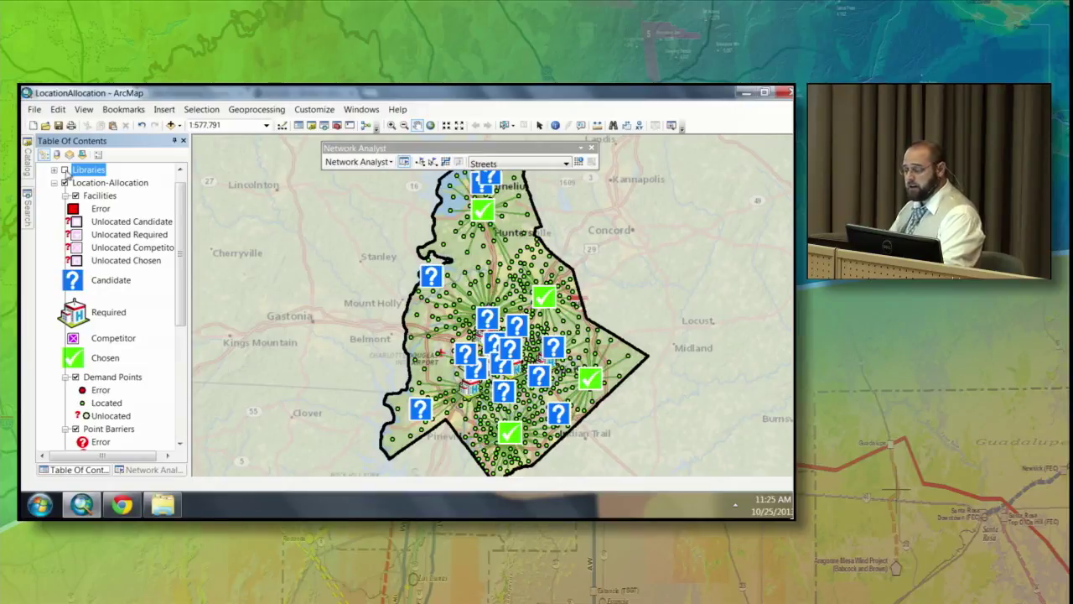
Cancel the Share as Service dialog and switch to the clinic locations web map in Chrome
click(34, 109)
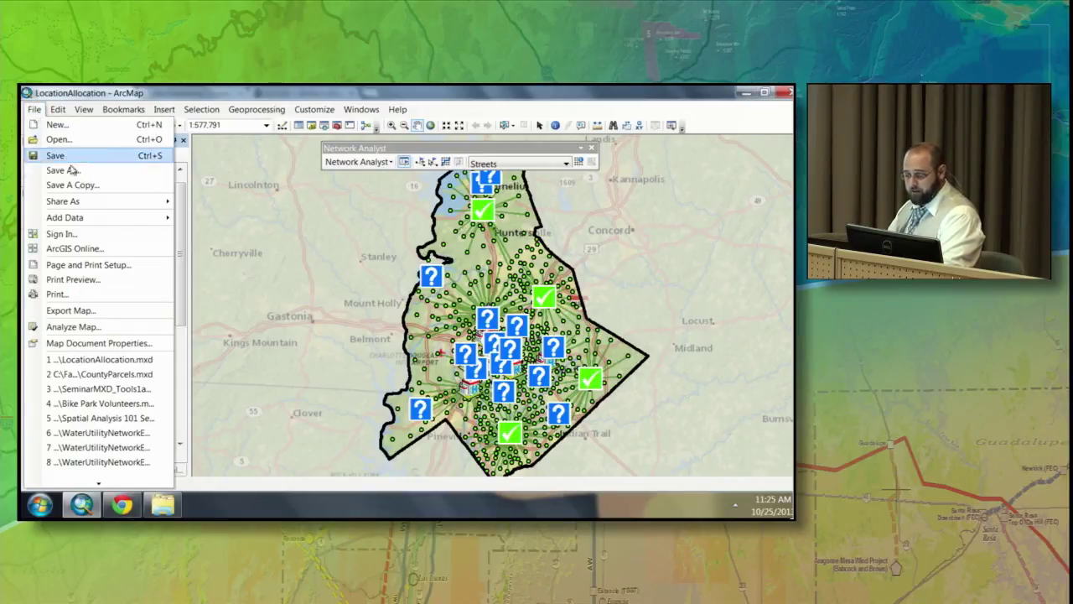
mouse_move(96, 202)
click(238, 234)
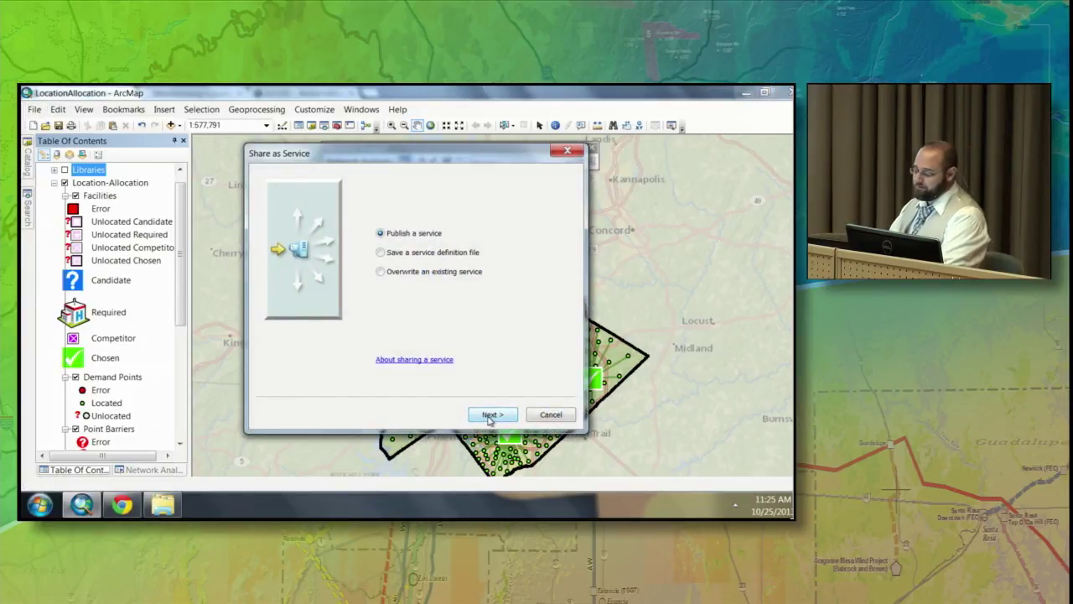
click(551, 414)
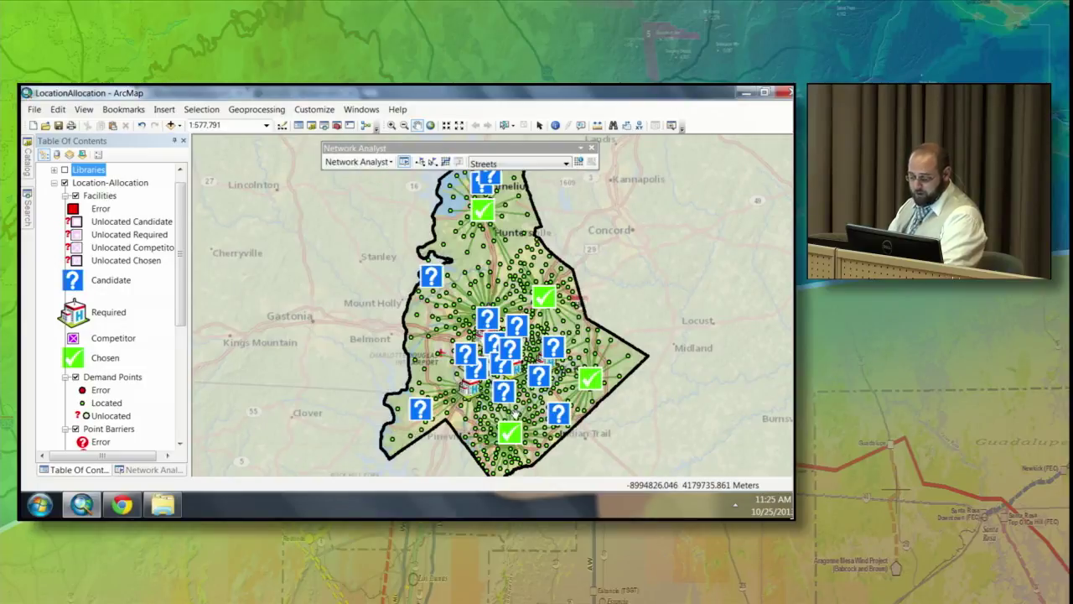
click(123, 504)
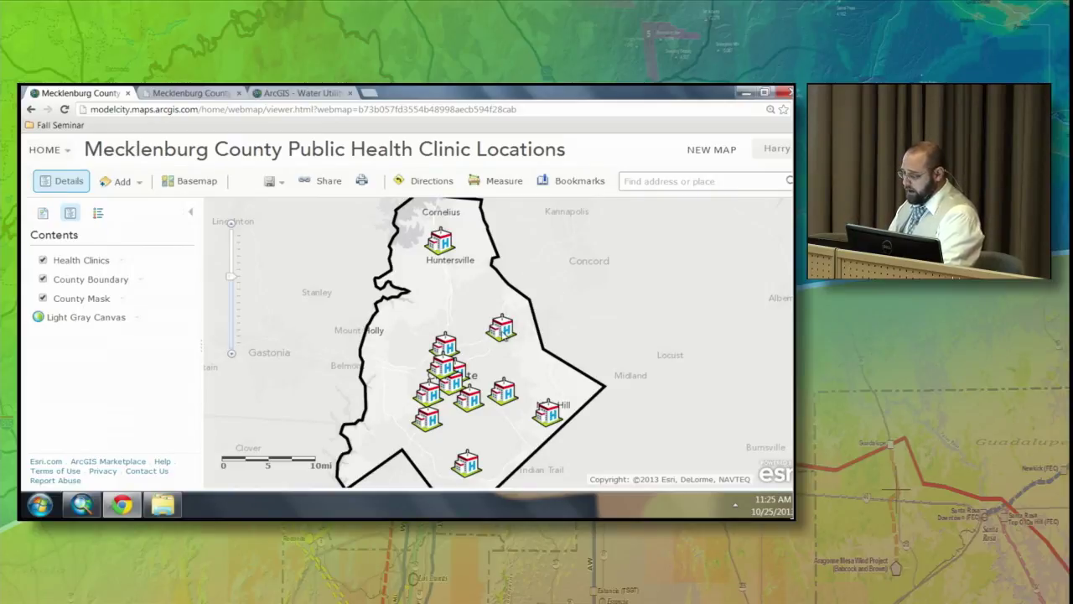
View the University City Regional clinic popup, then bring up the map's Share dialog
click(503, 333)
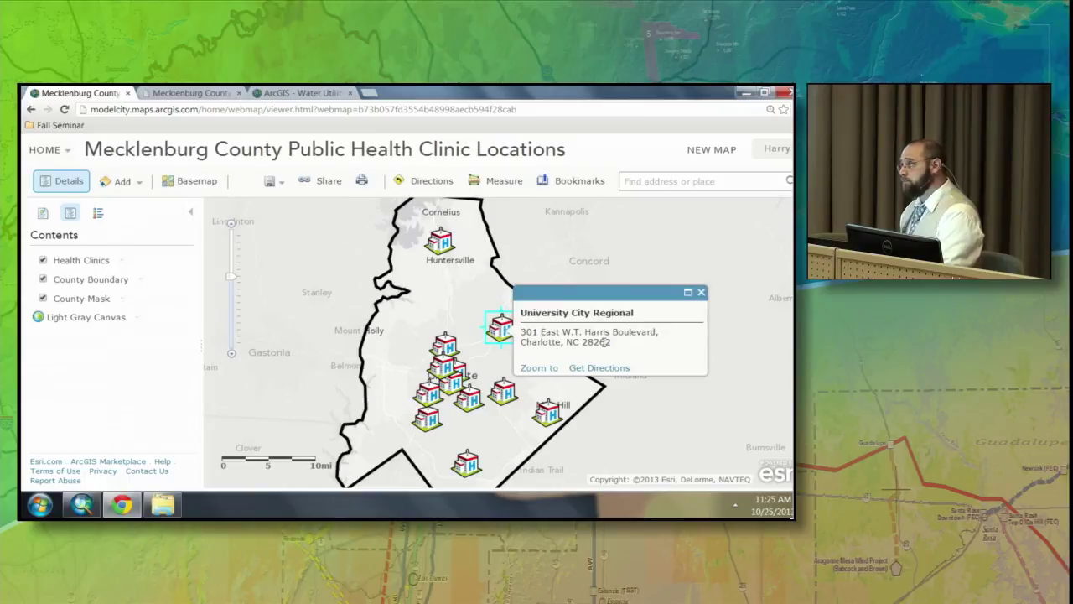
click(339, 183)
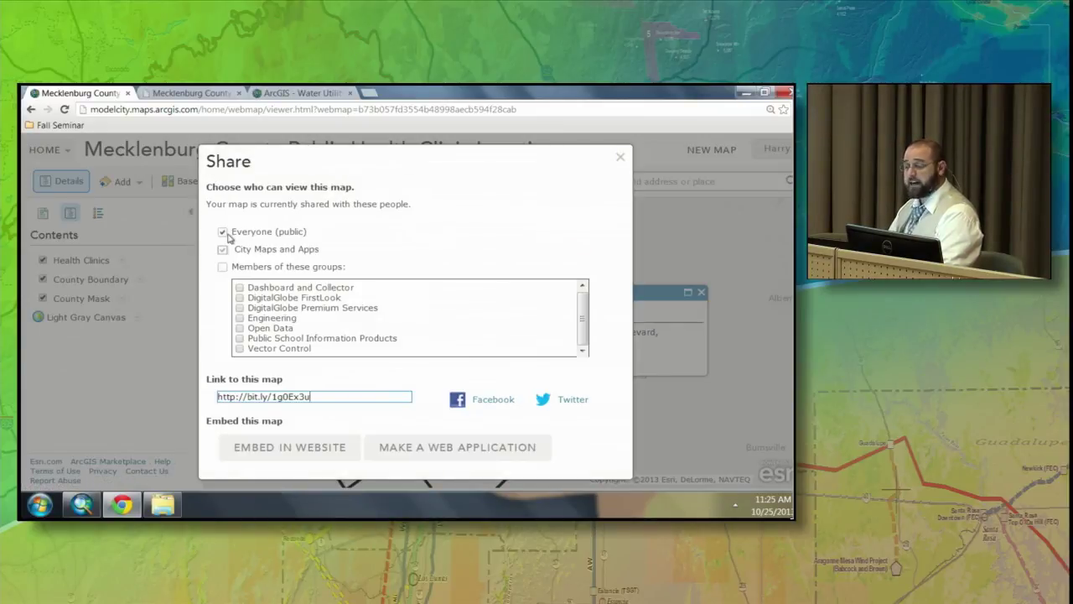
Set up the embed code with location search, current map extent and legend enabled
click(311, 450)
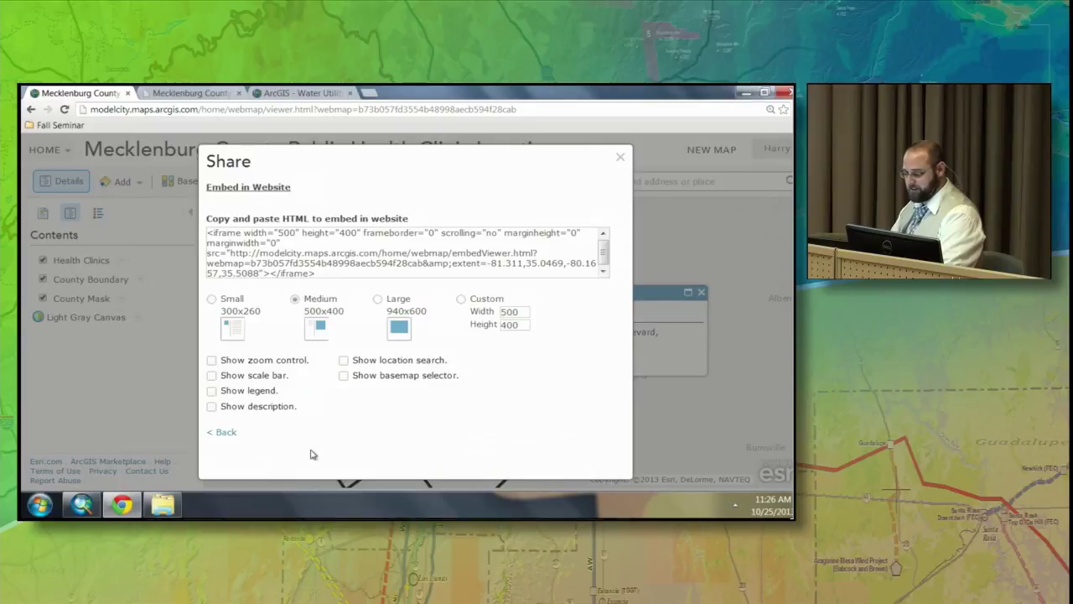
click(344, 362)
click(343, 388)
click(211, 402)
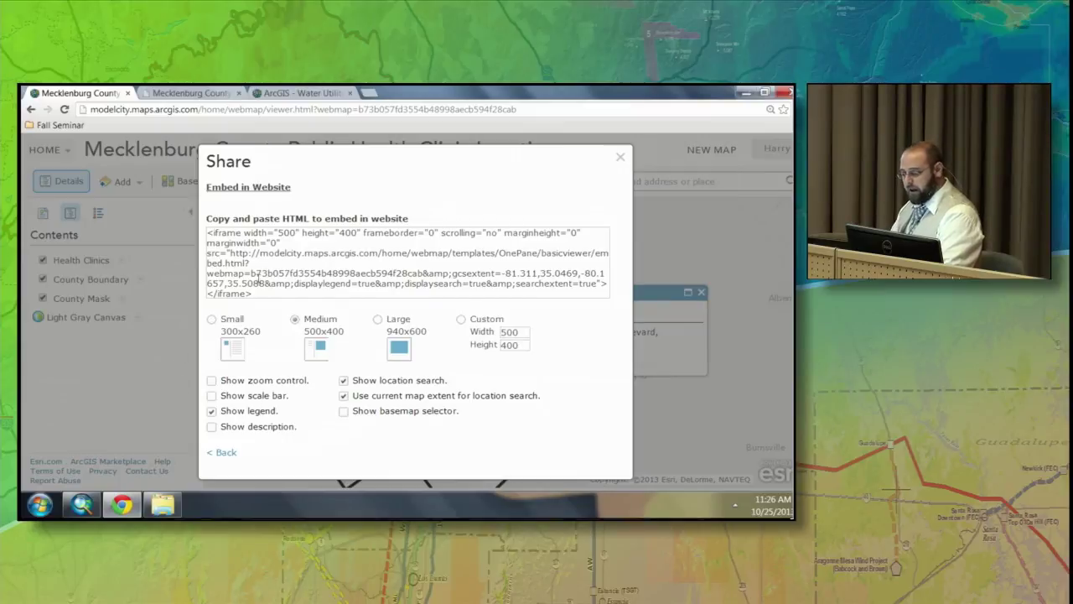
Copy the iframe embed HTML and switch to the Health Department page tab
mouse_move(270, 295)
mouse_down()
mouse_move(209, 282)
mouse_move(208, 232)
mouse_move(219, 265)
mouse_move(263, 292)
mouse_up()
click(208, 233)
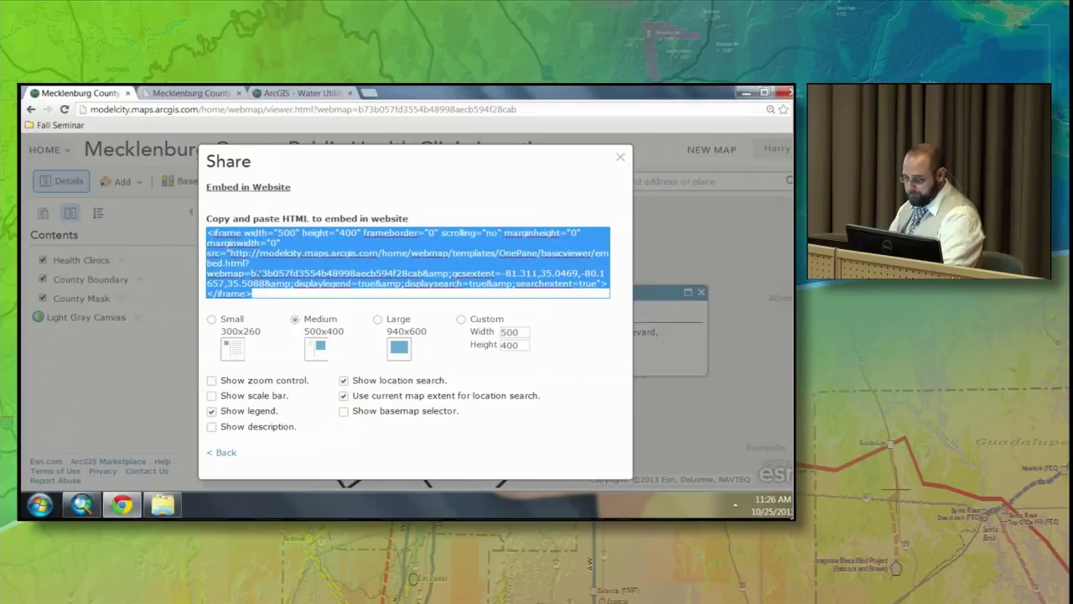
right_click(256, 271)
click(306, 339)
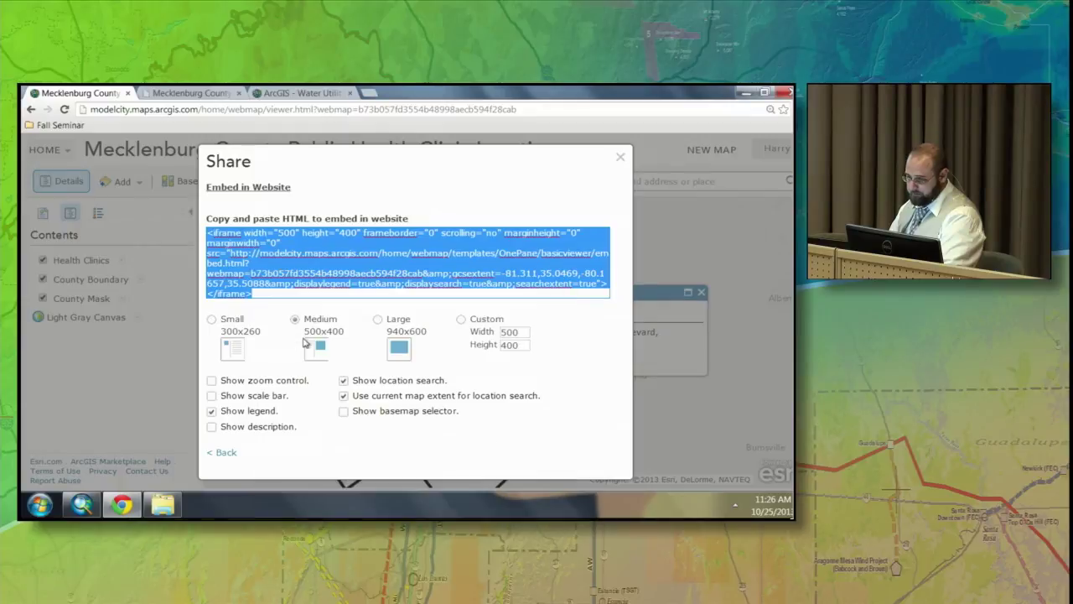
click(185, 96)
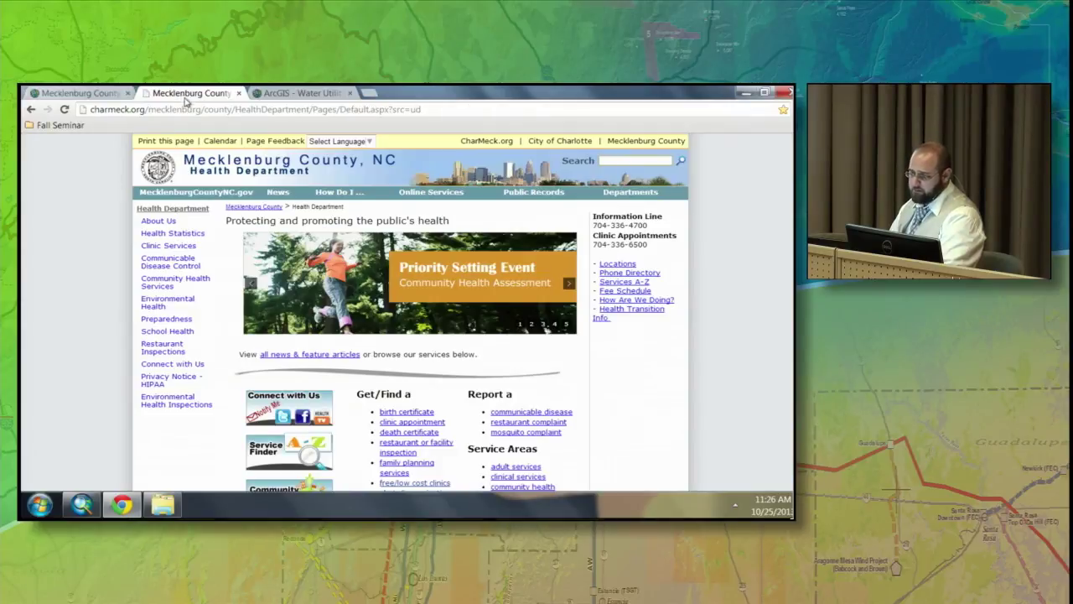
Go to the Free and Low-Cost Clinics page and open Developer Tools with F12
scroll(408, 260, down, 2)
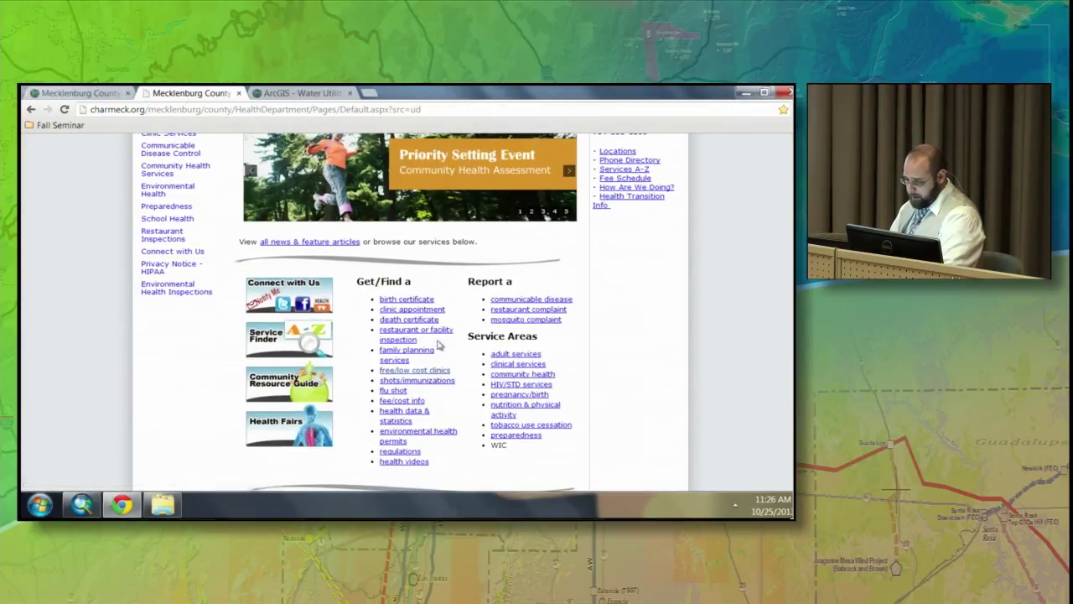
click(416, 373)
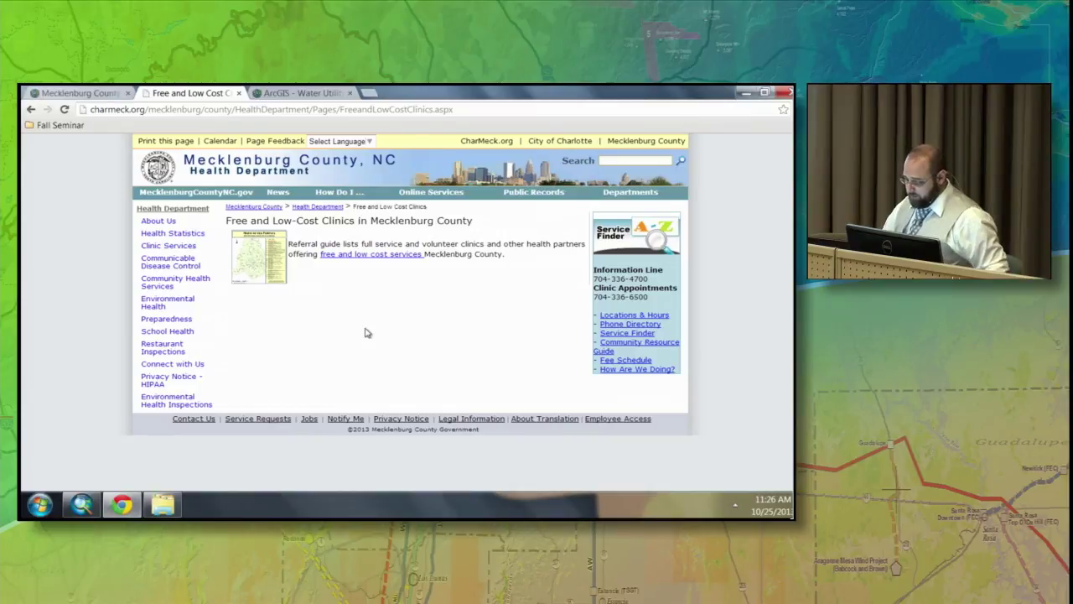
key(F12)
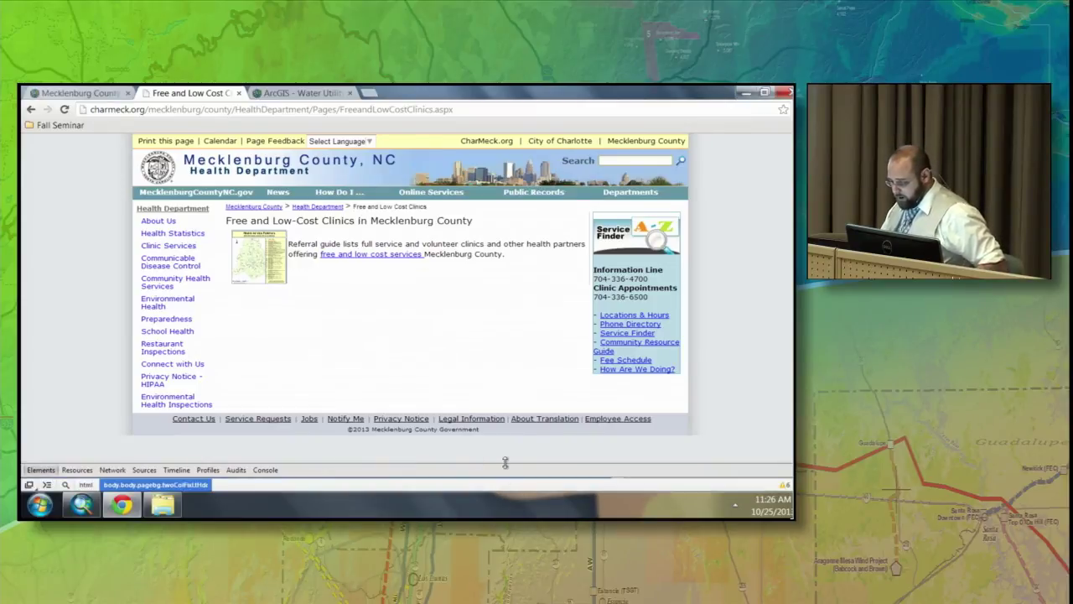
Replace the page title's div HTML with the pasted clinic map iframe code
drag(506, 462, 505, 417)
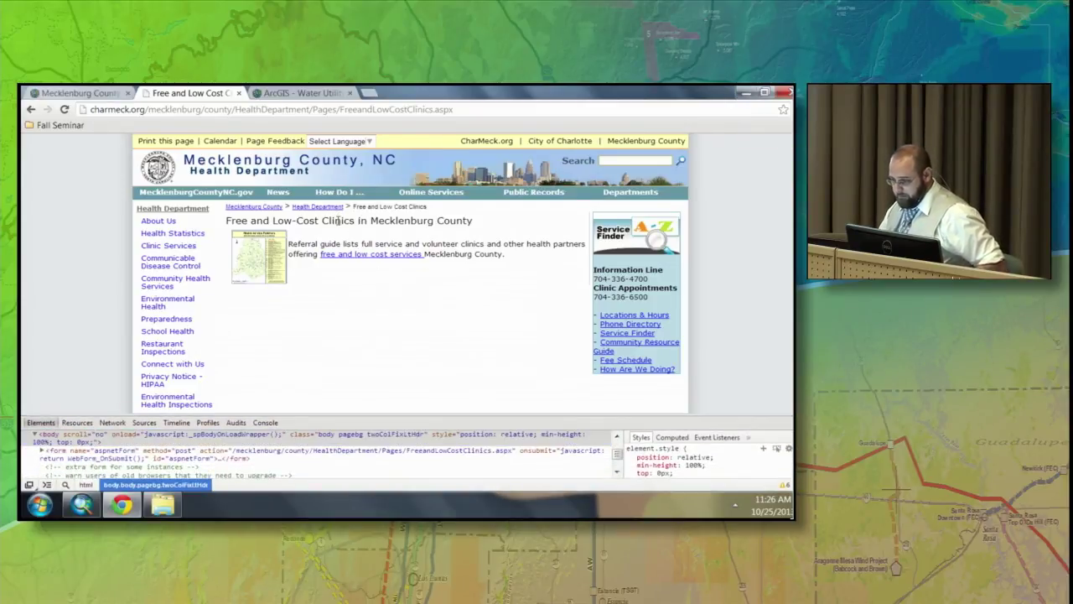
right_click(337, 221)
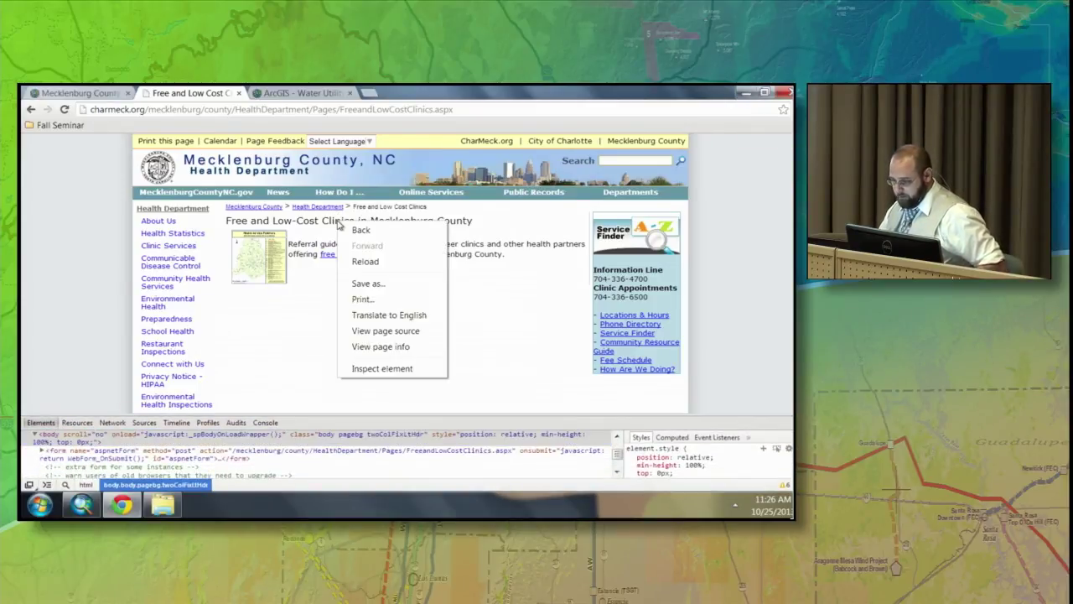
click(387, 369)
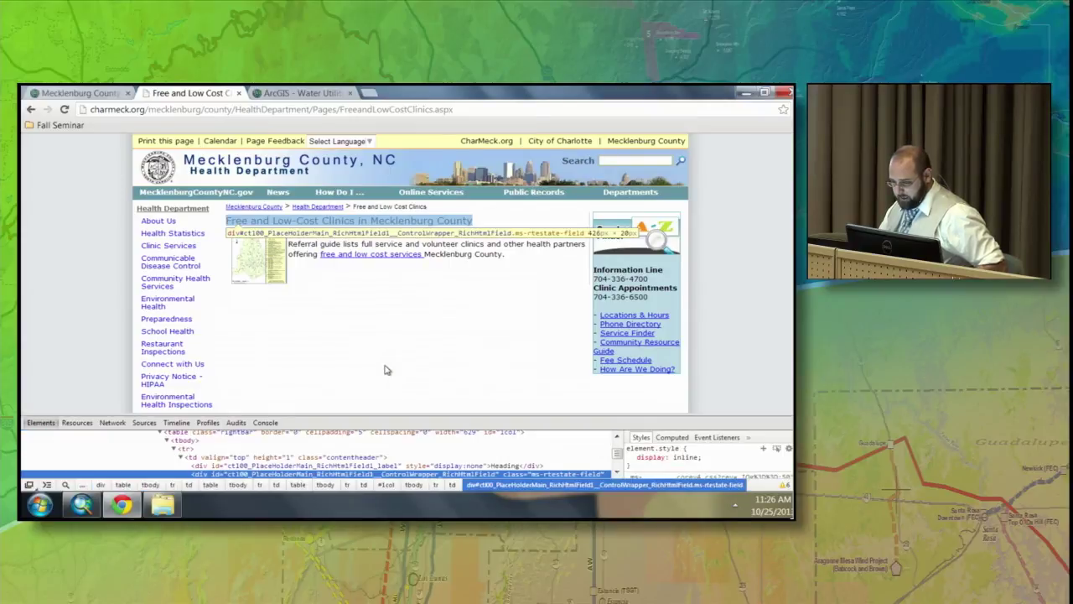
right_click(200, 476)
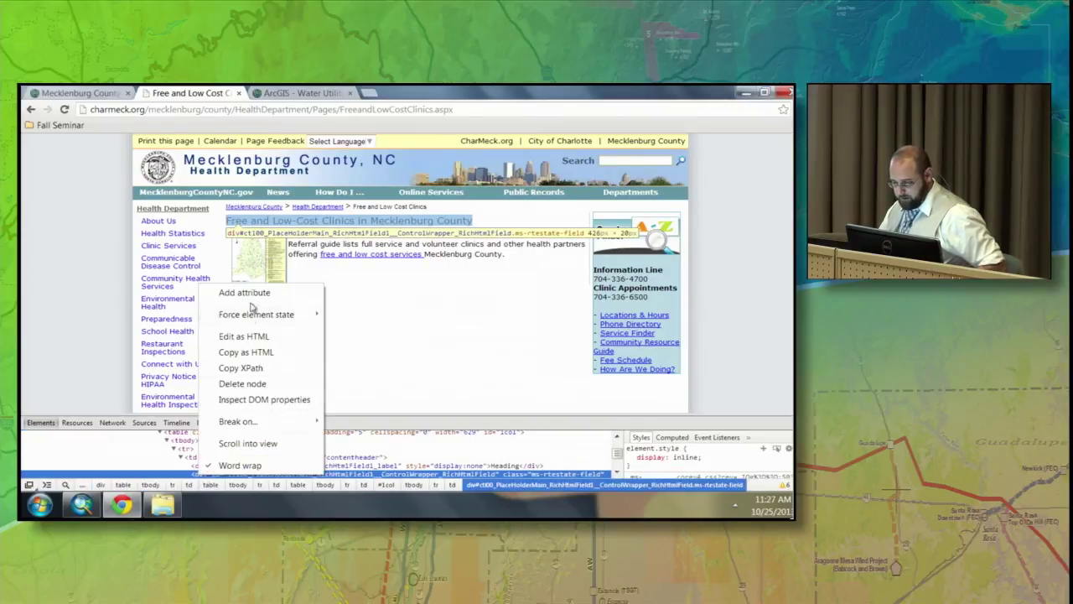
click(252, 337)
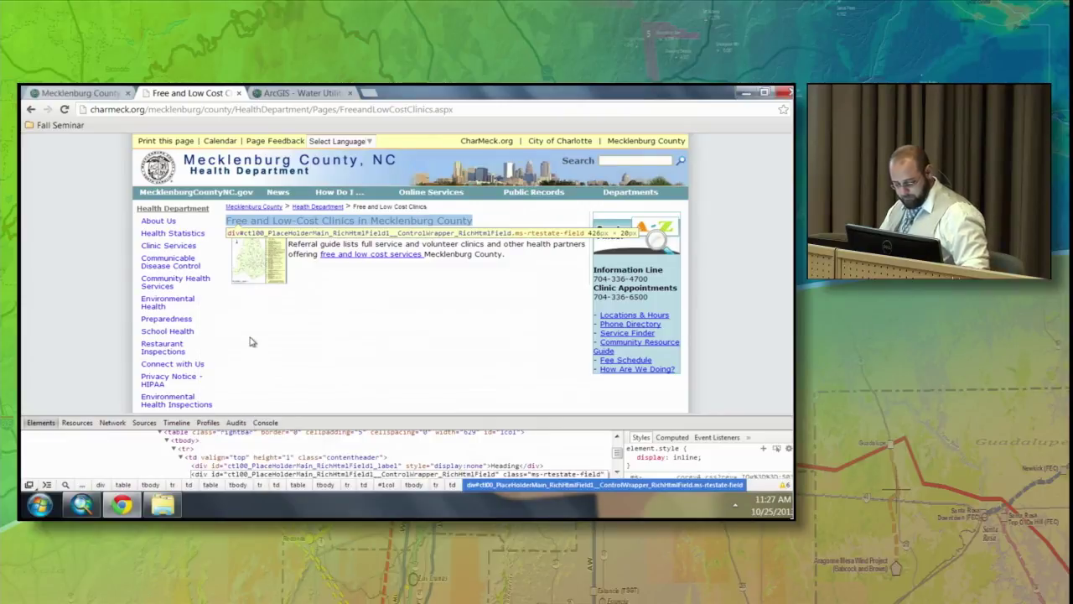
key(ctrl+v)
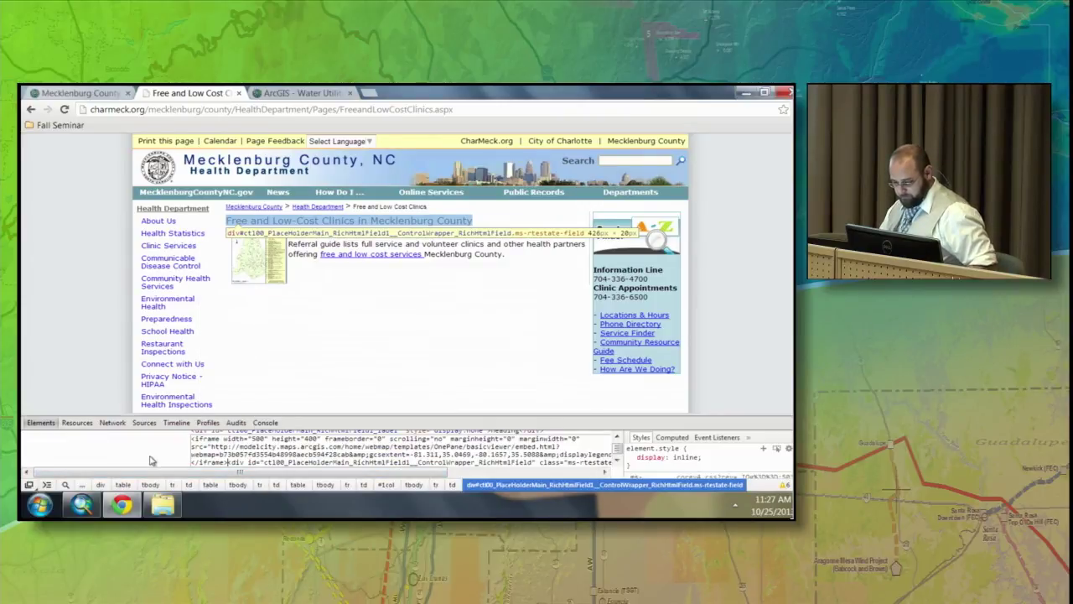
click(671, 474)
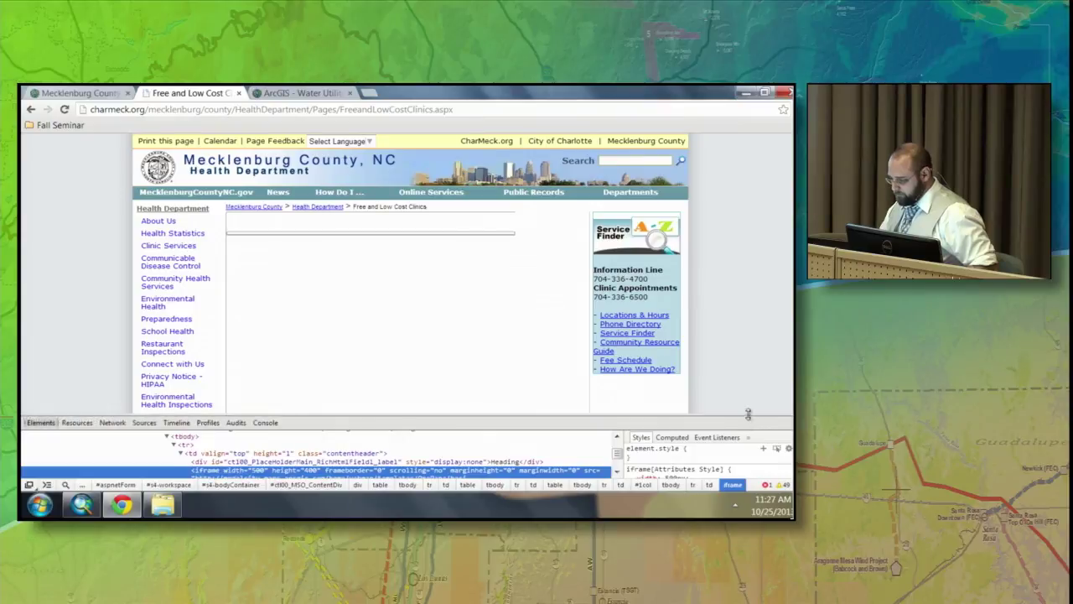
Check the embedded map's legend, then zoom and pan to a street-level clinic view
drag(749, 417, 744, 463)
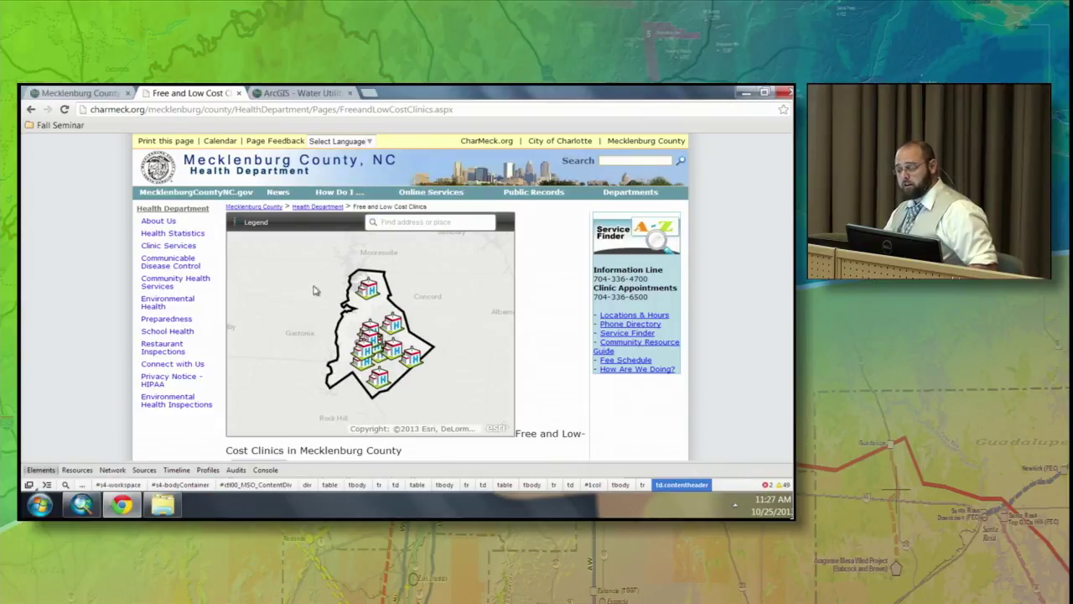
click(254, 222)
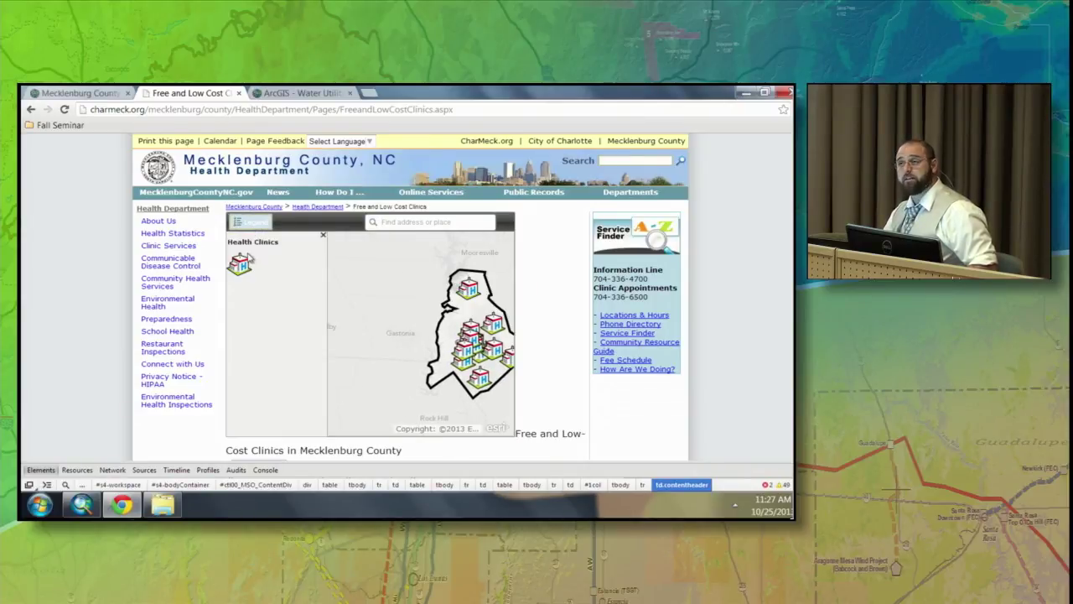
click(323, 234)
scroll(387, 304, up, 2)
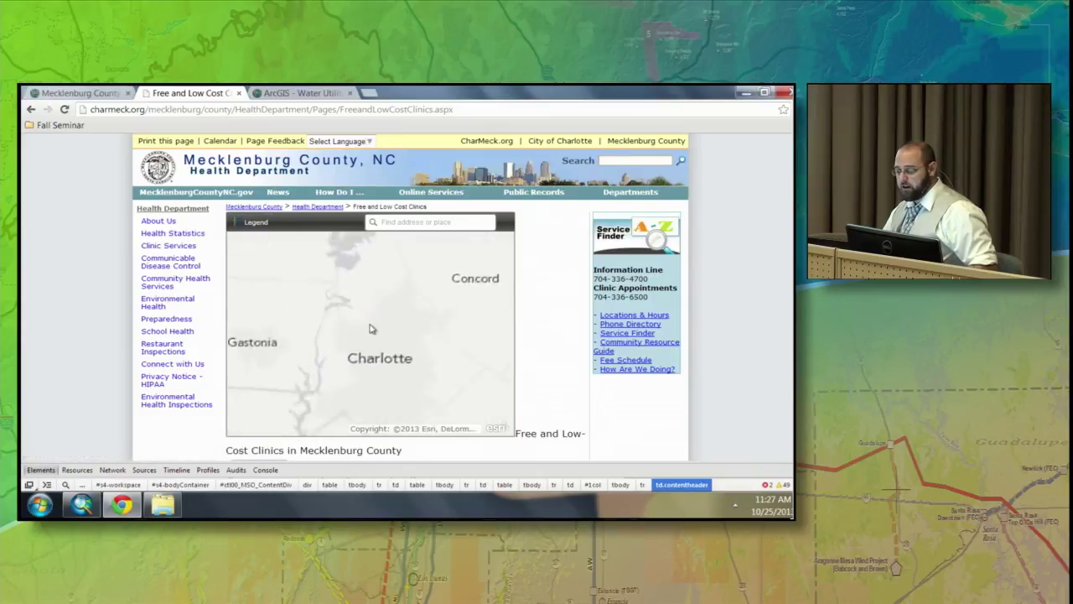
scroll(370, 328, up, 3)
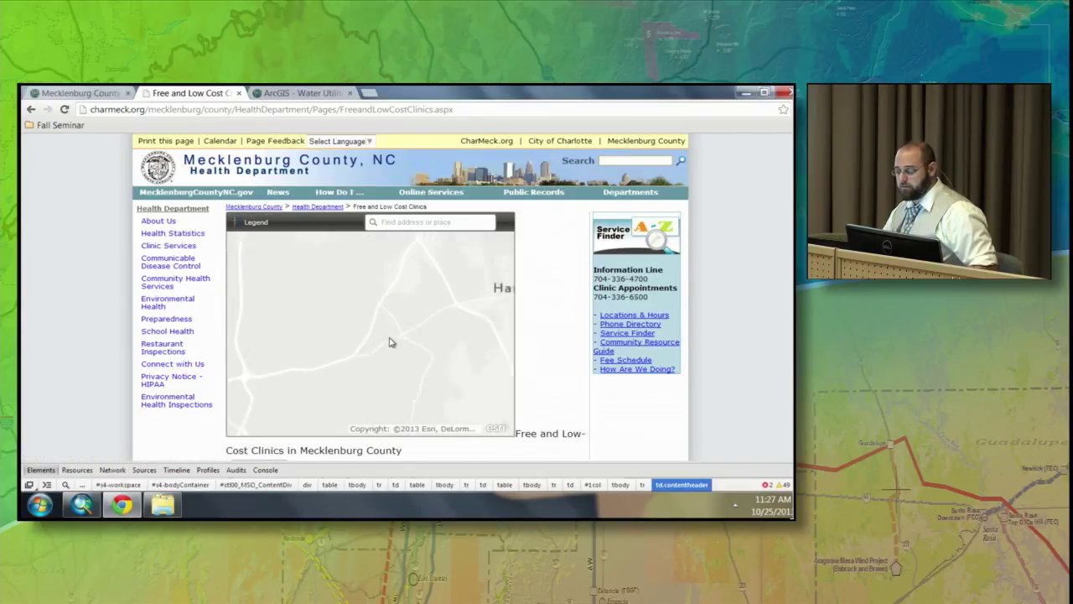
drag(389, 347, 382, 374)
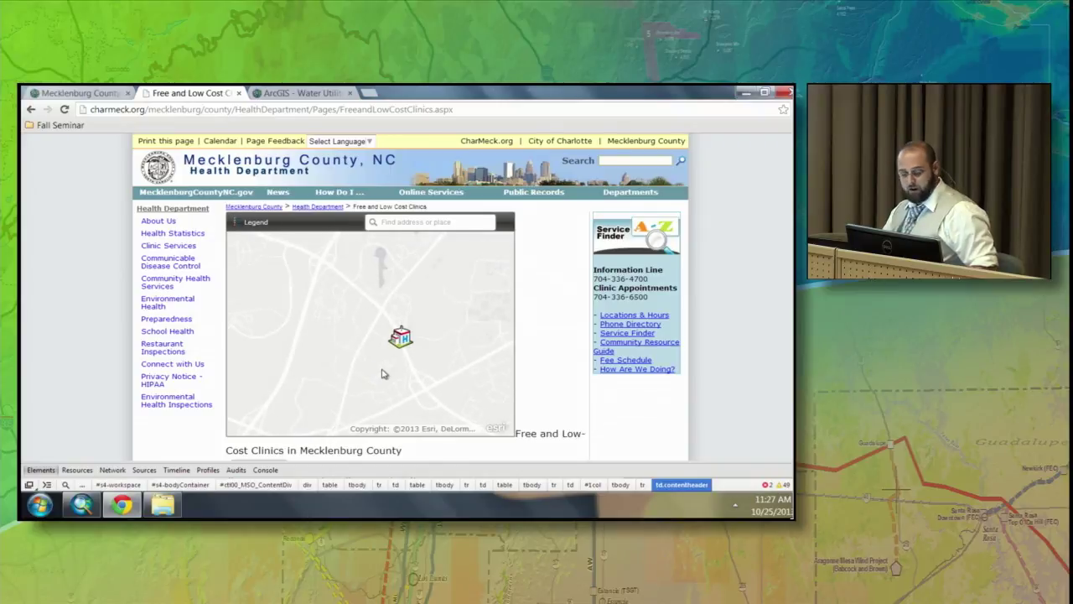